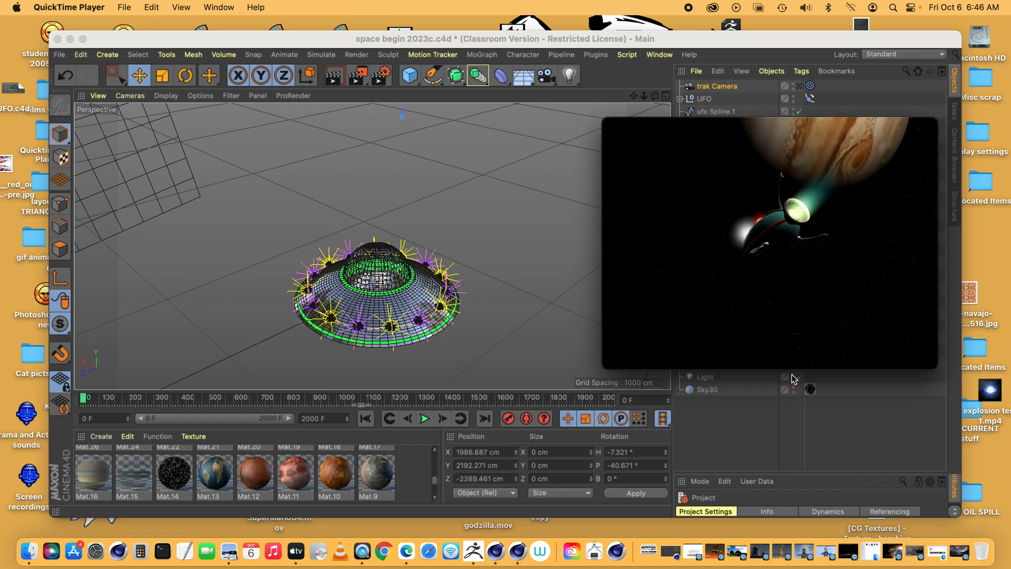
Put away the rocket example movie and review scenes of finished space-desktop copy.mov, examining its changes of camera view.
mouse_move(793, 356)
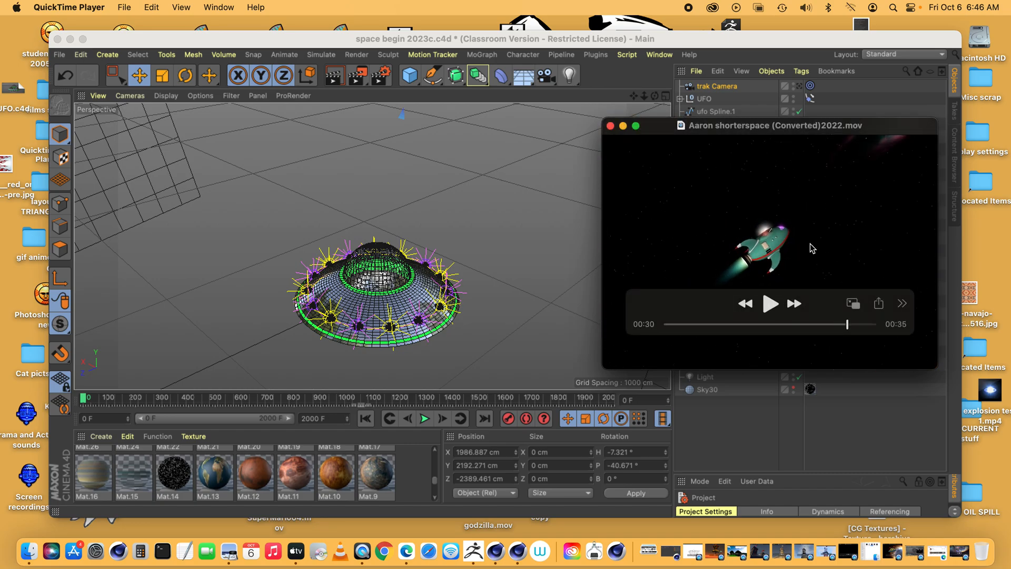
left_click(622, 126)
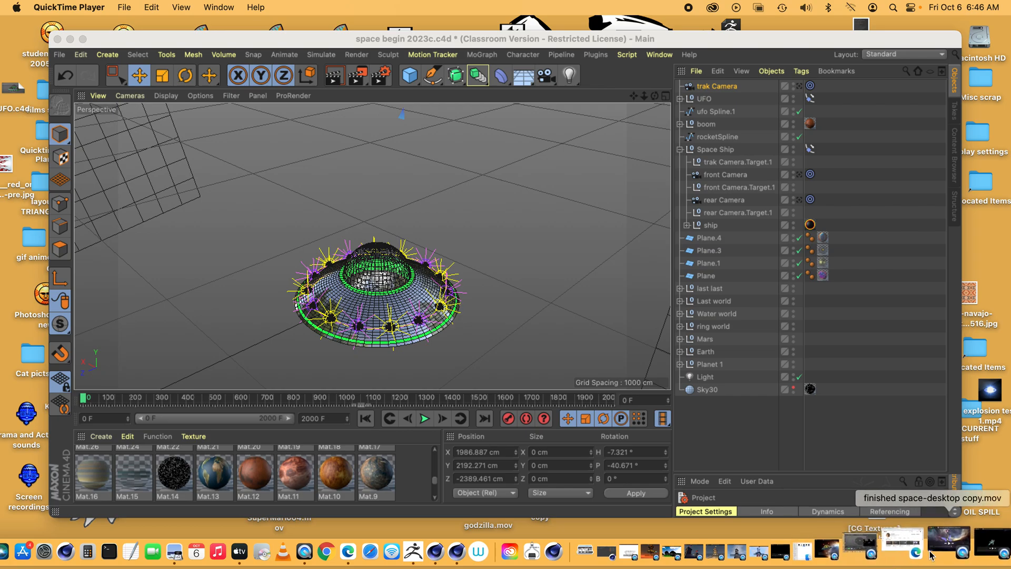
left_click(955, 546)
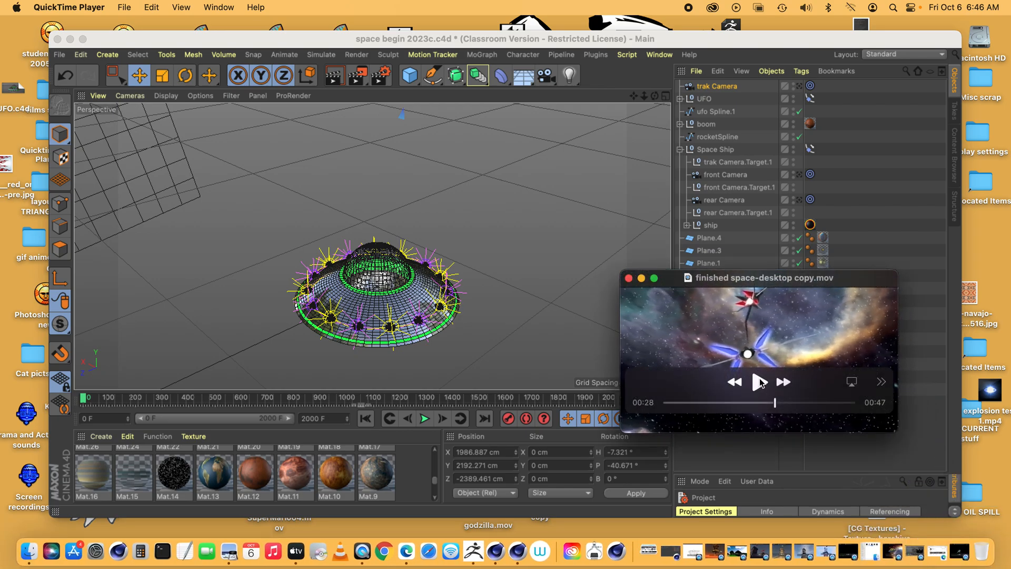
left_click(759, 382)
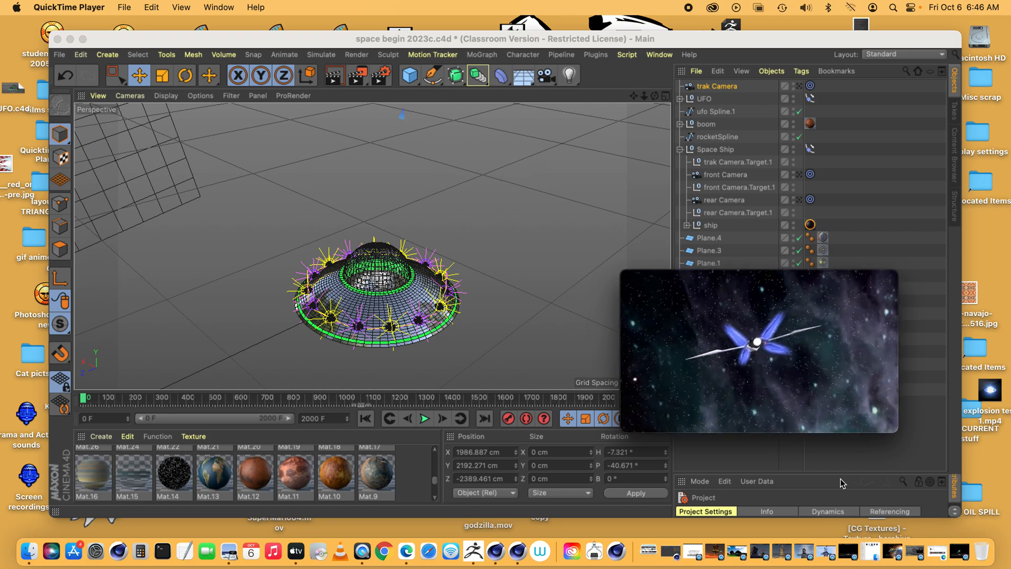
mouse_move(800, 399)
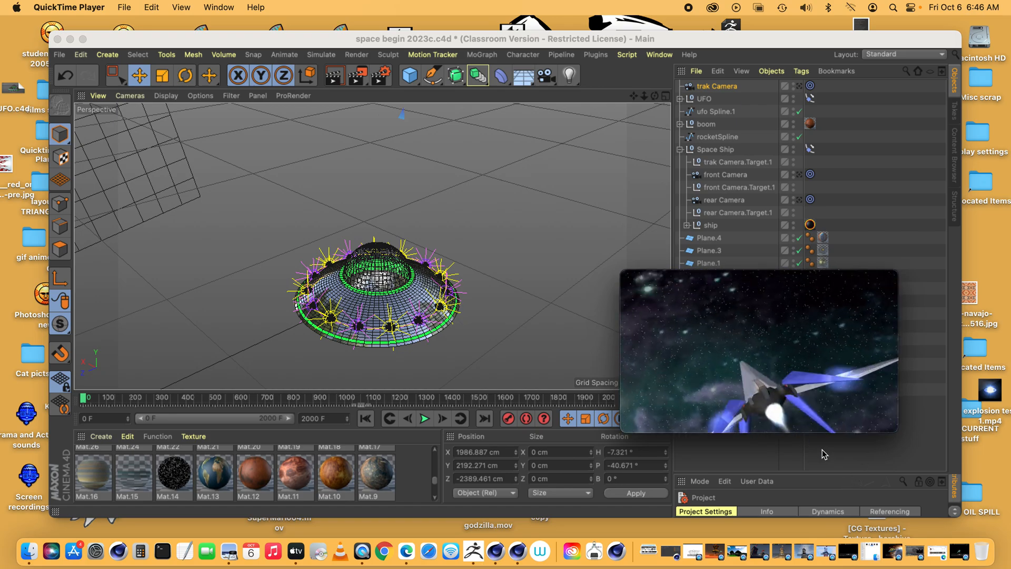
left_click(726, 402)
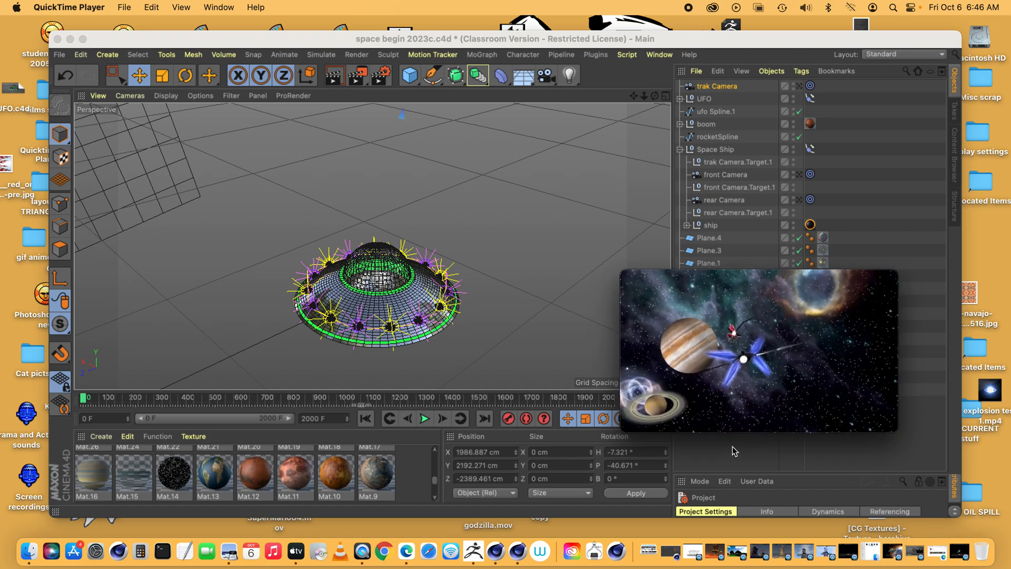
mouse_move(785, 425)
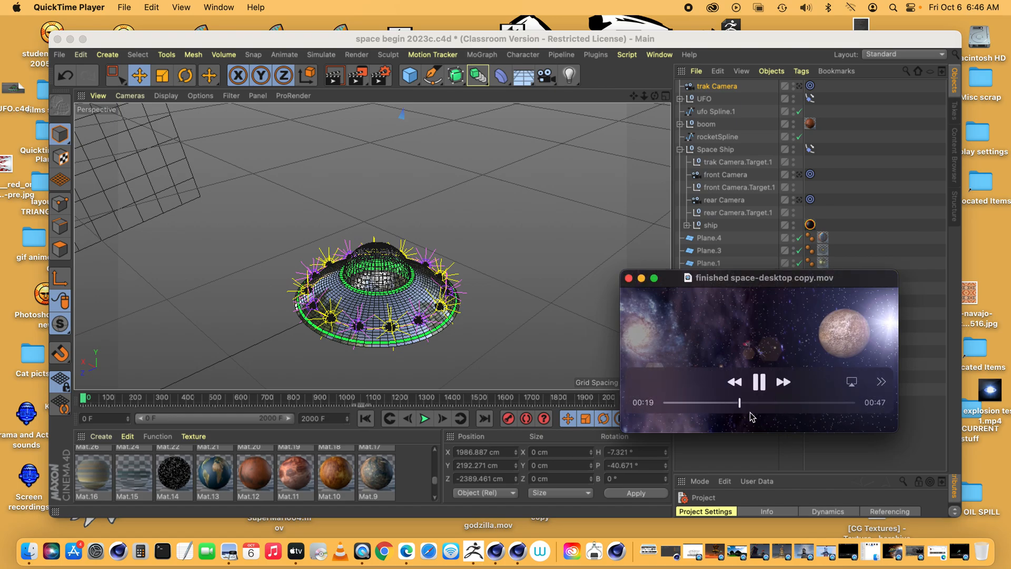
left_click_drag(740, 404, 731, 403)
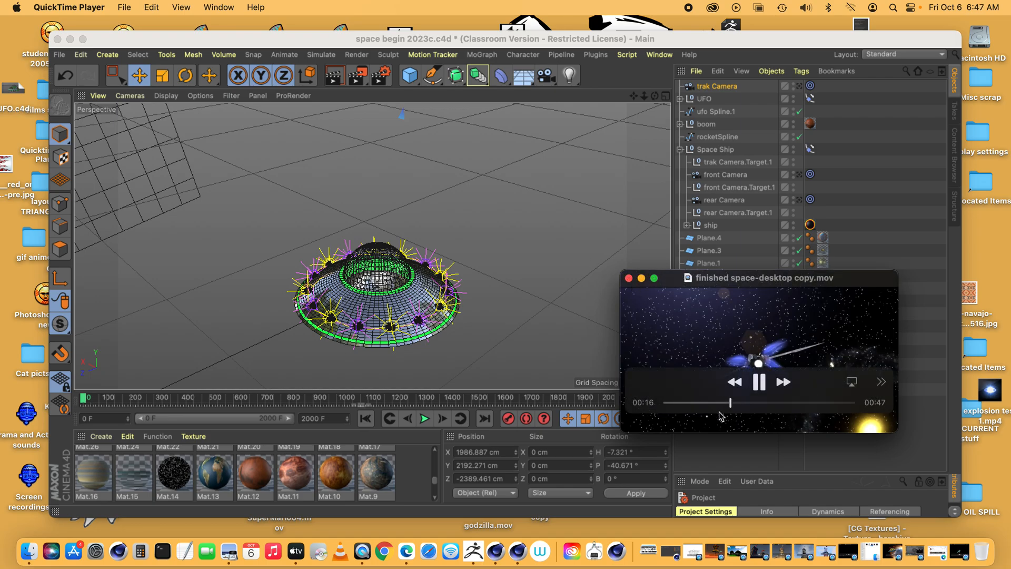
left_click_drag(727, 401, 755, 407)
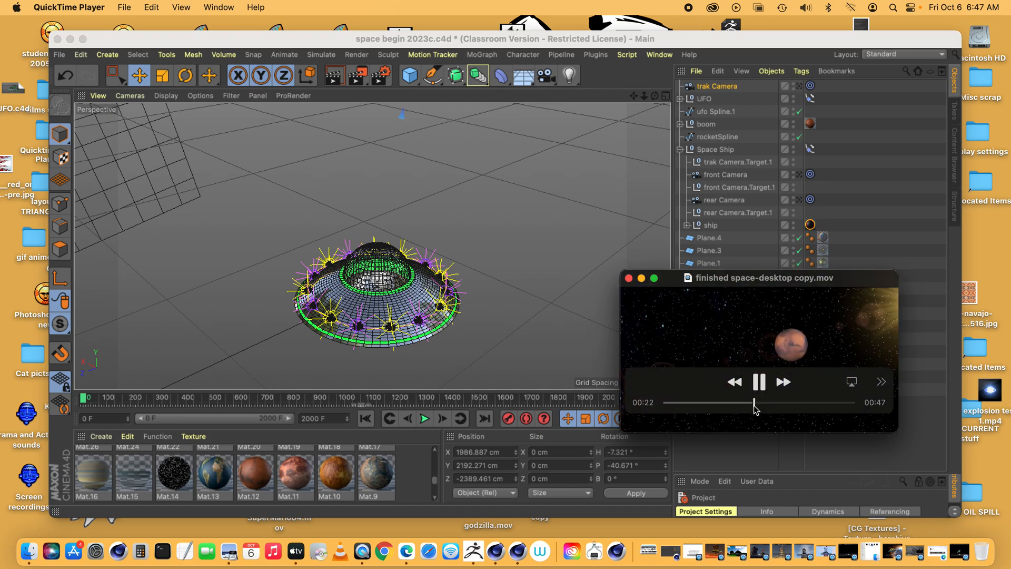
left_click(629, 278)
Reopen finished space-desktop copy.mov from the recent files and close it again.
left_click(125, 6)
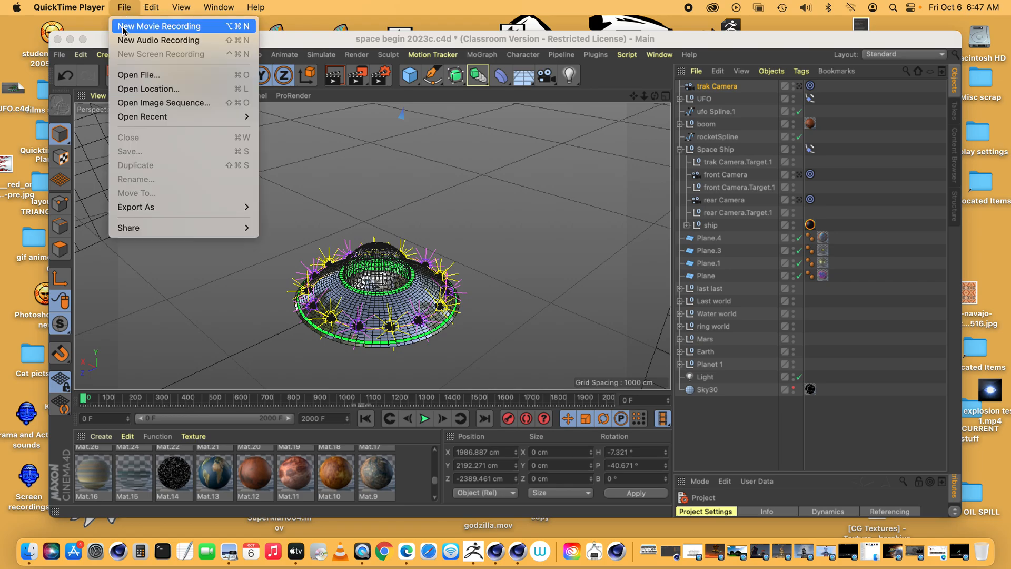
mouse_move(140, 119)
left_click(352, 124)
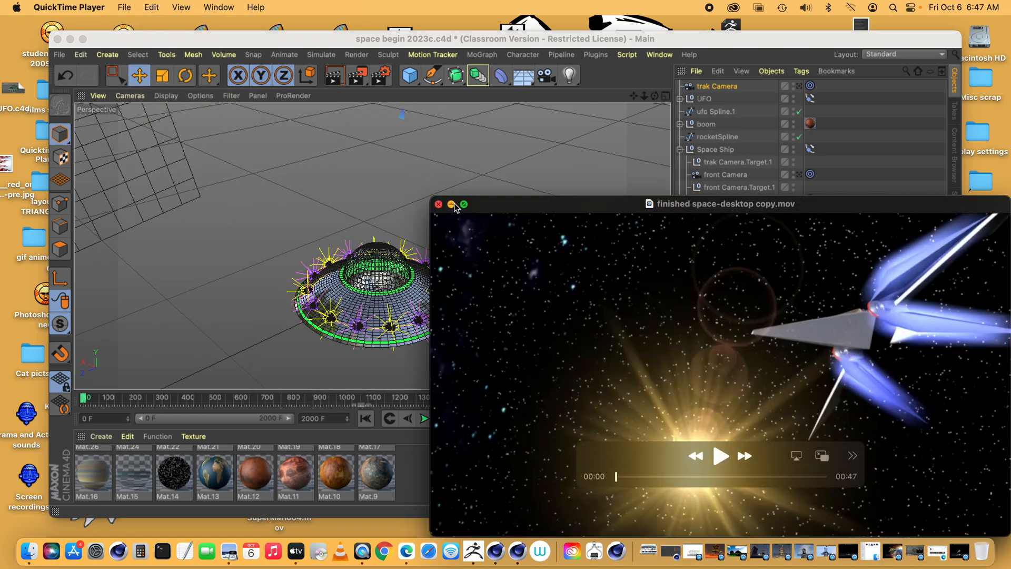
left_click(438, 204)
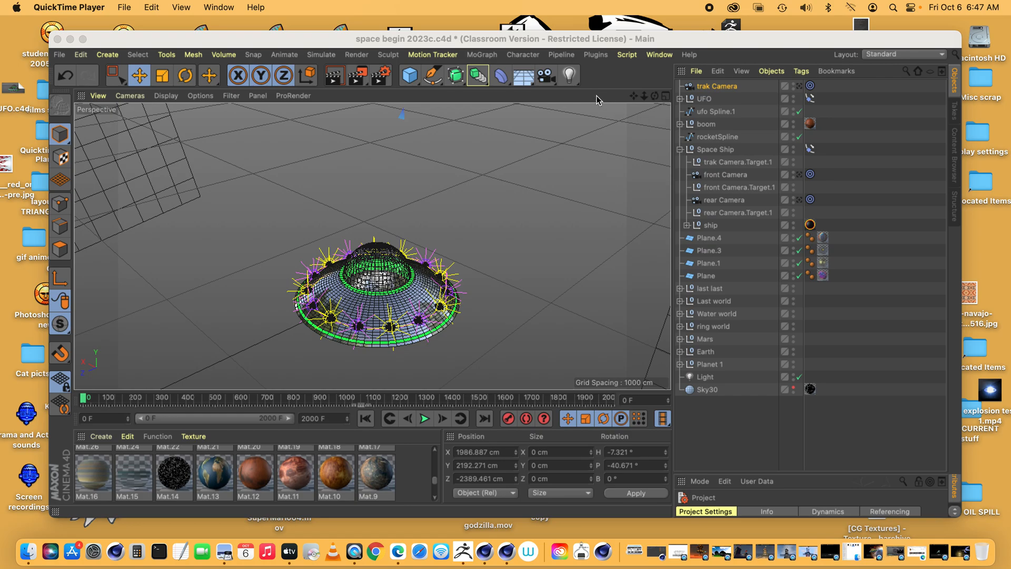
Add a Stage object to the scene and keyframe rear Camera as its camera at frame 0.
left_click(544, 77)
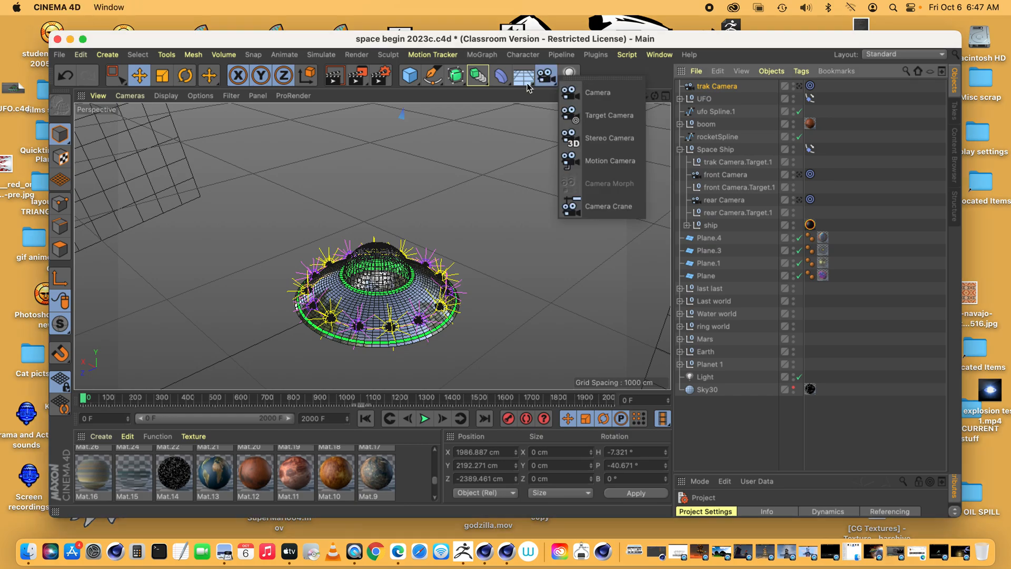
left_click(524, 76)
left_click(579, 206)
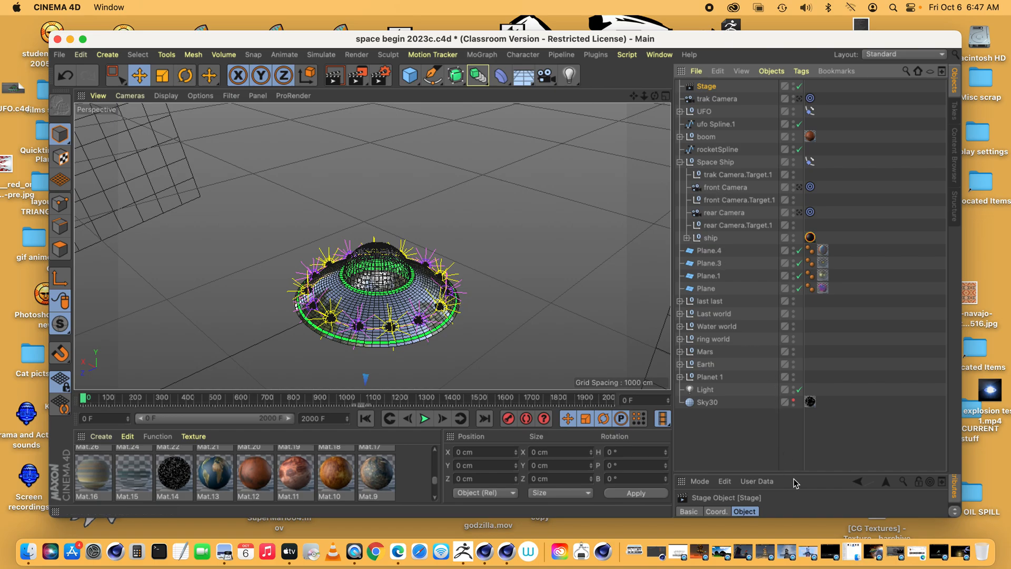
left_click_drag(794, 472, 780, 240)
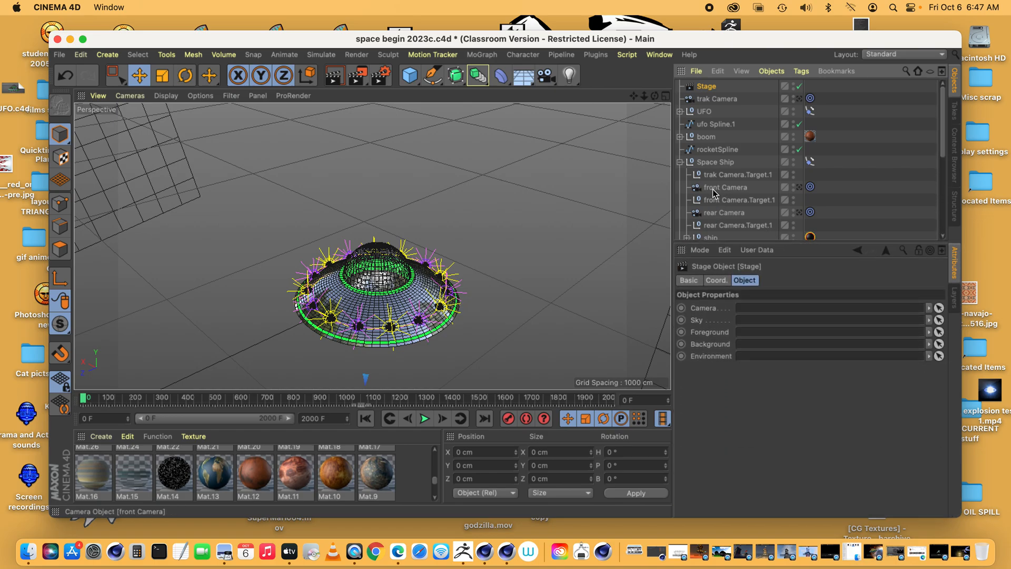
left_click_drag(770, 308, 745, 312)
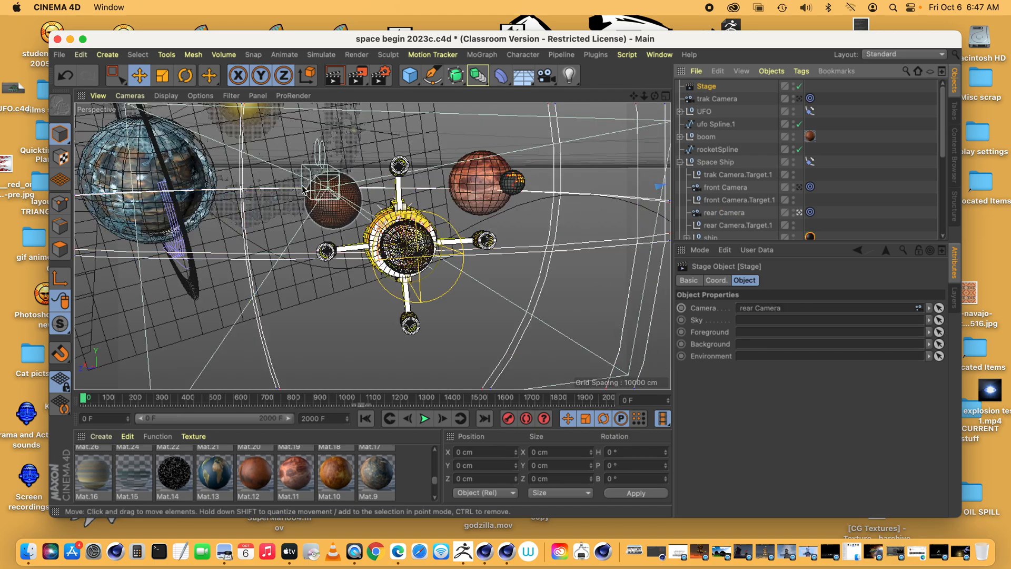
left_click(681, 308)
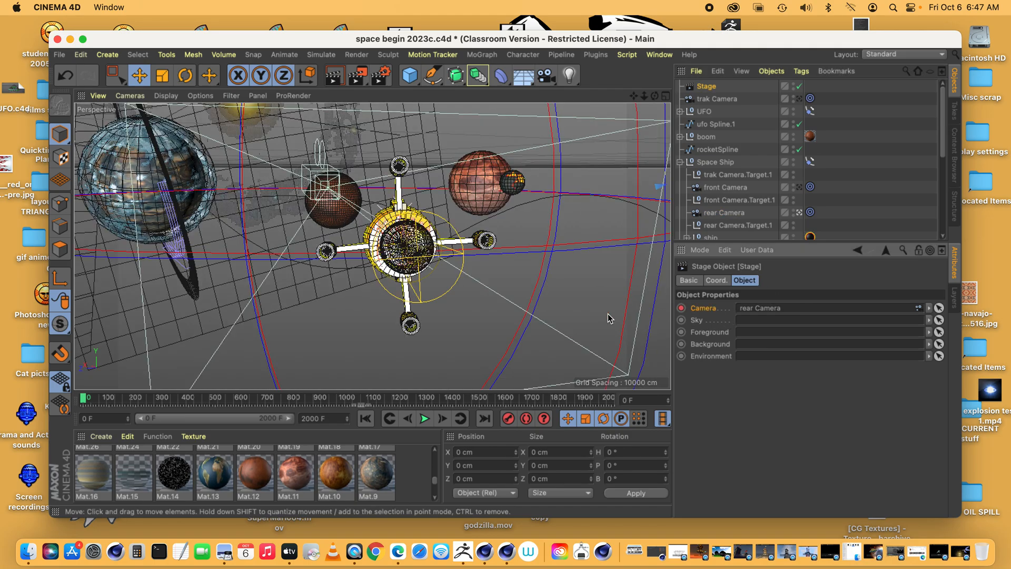
Keyframe the stage's camera as front Camera at frame 454 and as rear Camera at frame 712.
left_click_drag(83, 401, 202, 403)
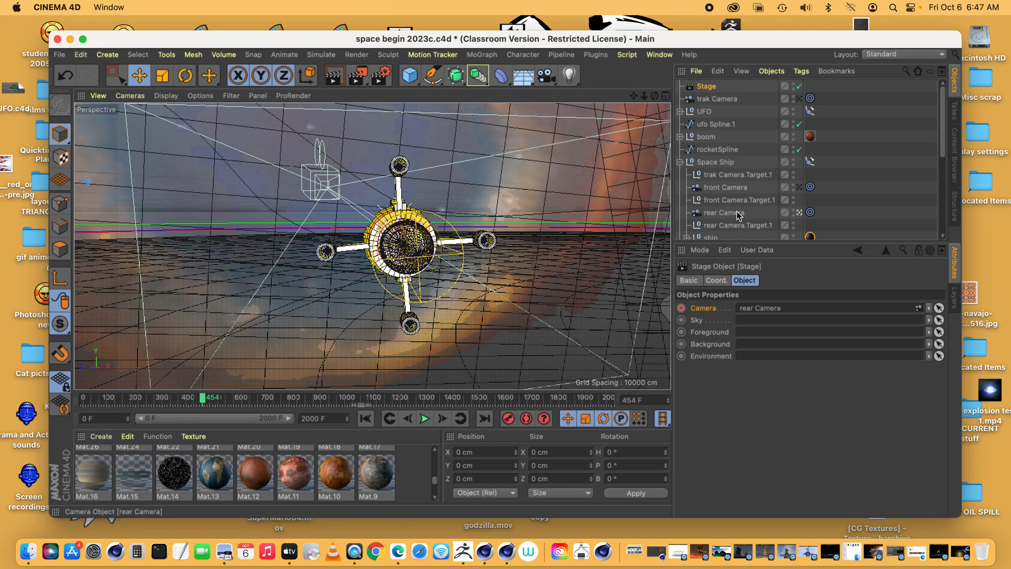
left_click_drag(725, 188, 728, 199)
left_click_drag(766, 318, 764, 310)
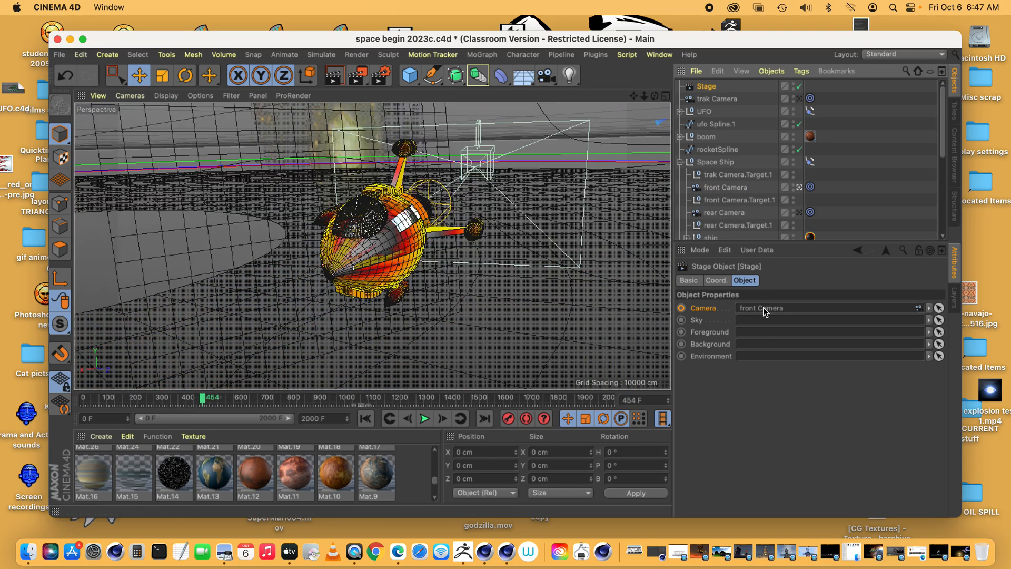
left_click(681, 308)
left_click_drag(205, 403, 273, 402)
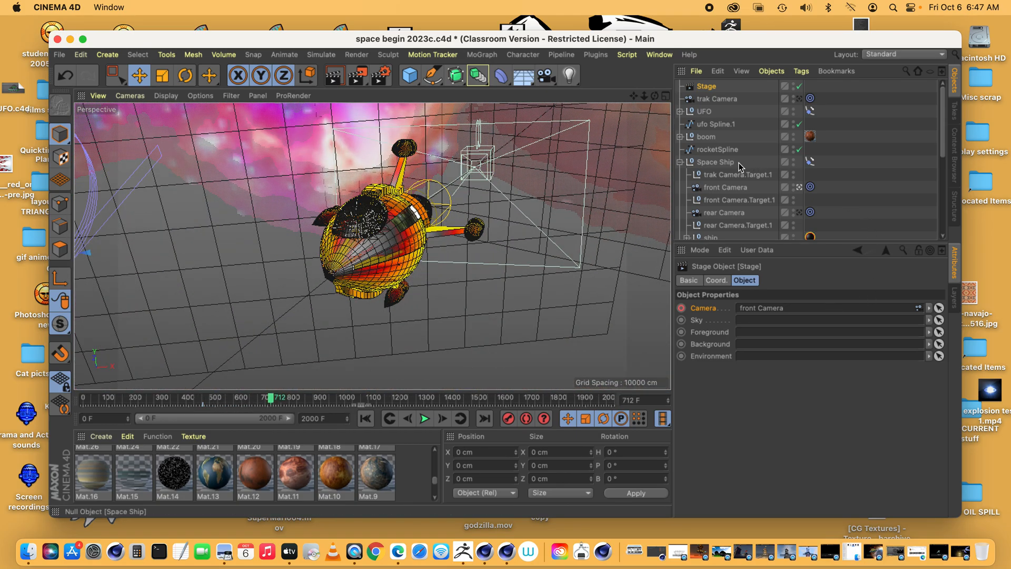
left_click_drag(729, 215, 755, 293)
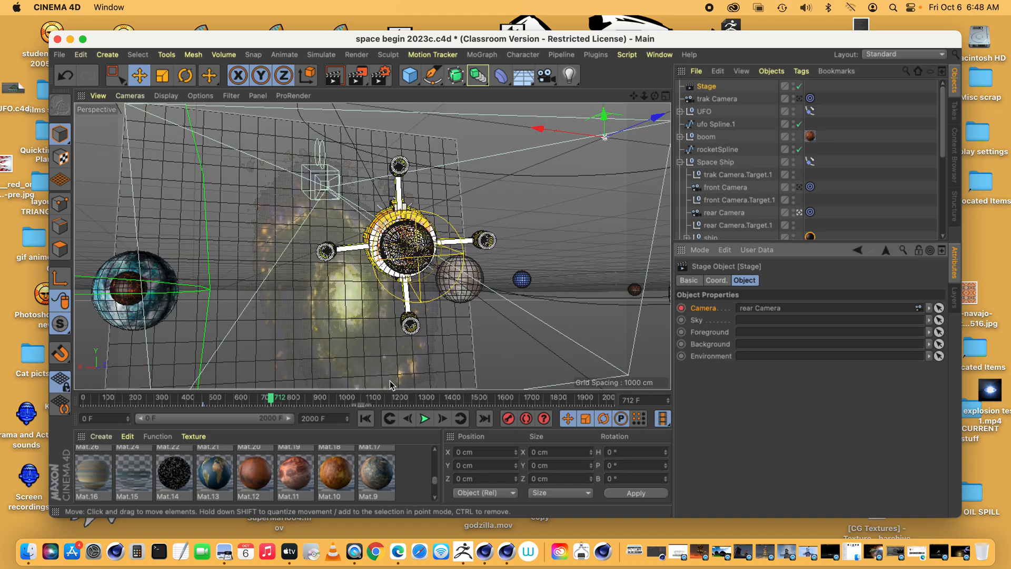
Keyframe the ufo Camera from the UFO group as the stage's camera at frame 898.
left_click_drag(272, 400, 427, 398)
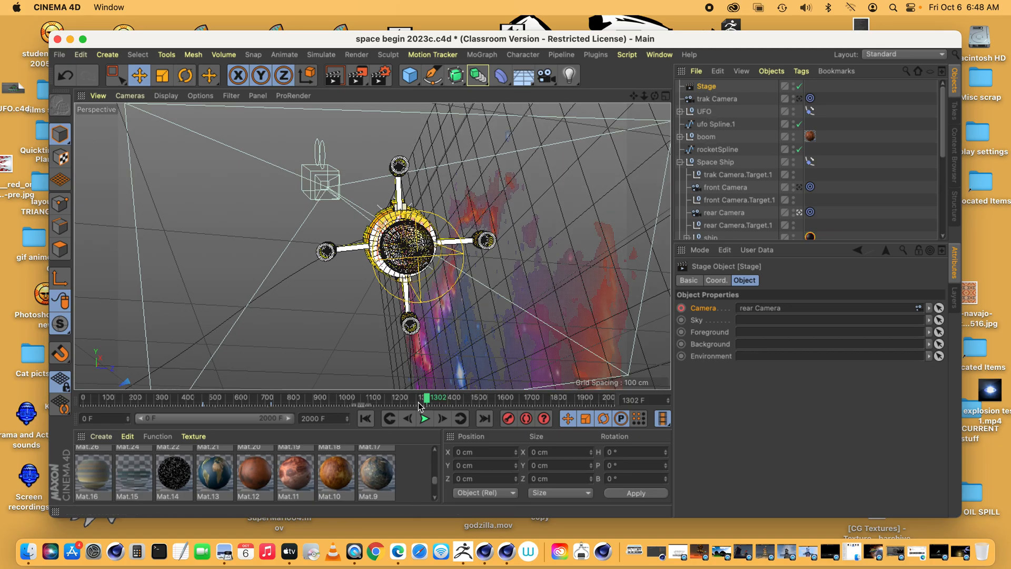
left_click_drag(427, 401, 319, 403)
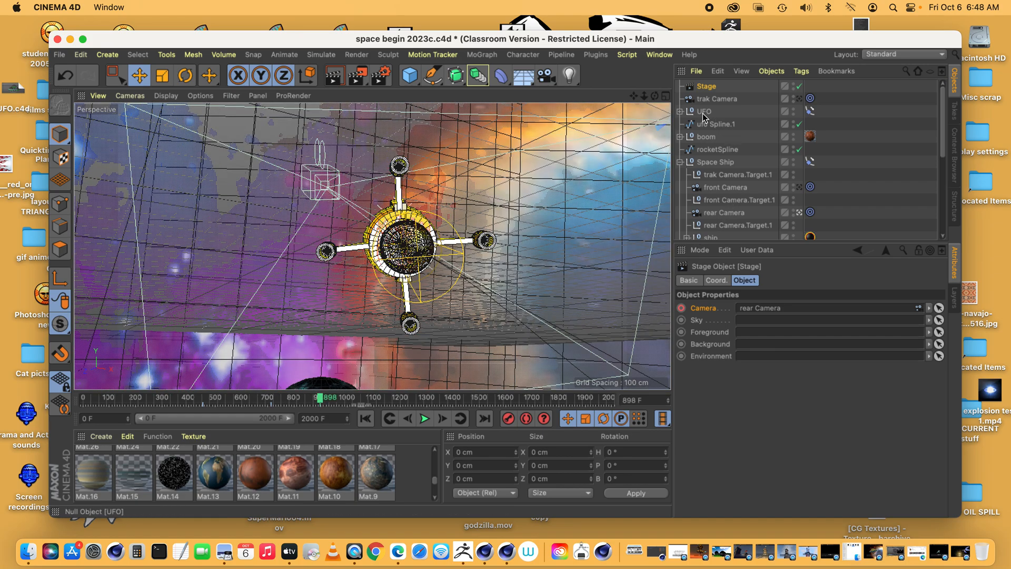
left_click(680, 112)
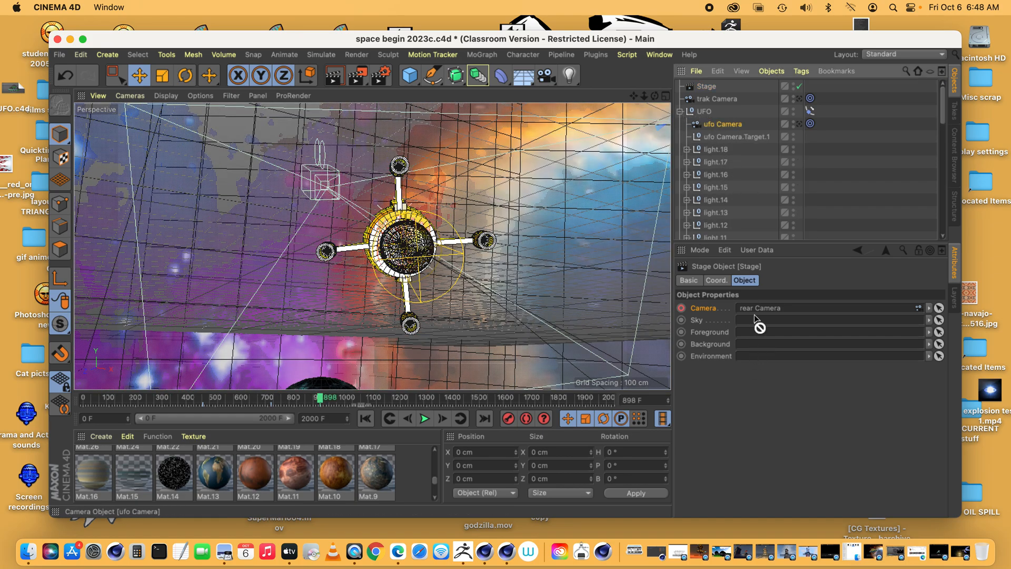
left_click_drag(754, 316, 735, 310)
Keyframe trak Camera as the stage's camera at frame 1298 and collapse the UFO group.
left_click_drag(320, 401, 426, 400)
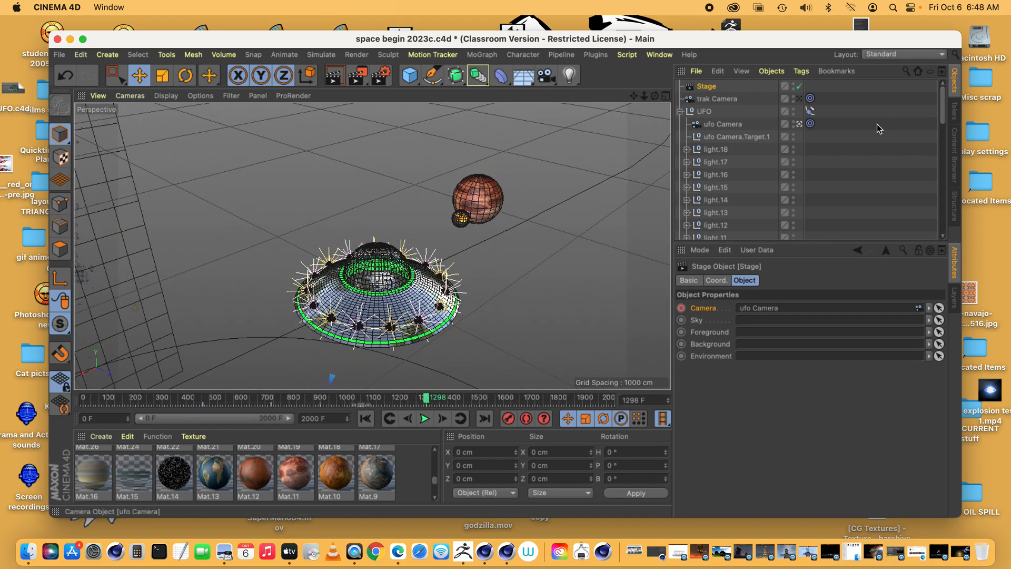
left_click(680, 111)
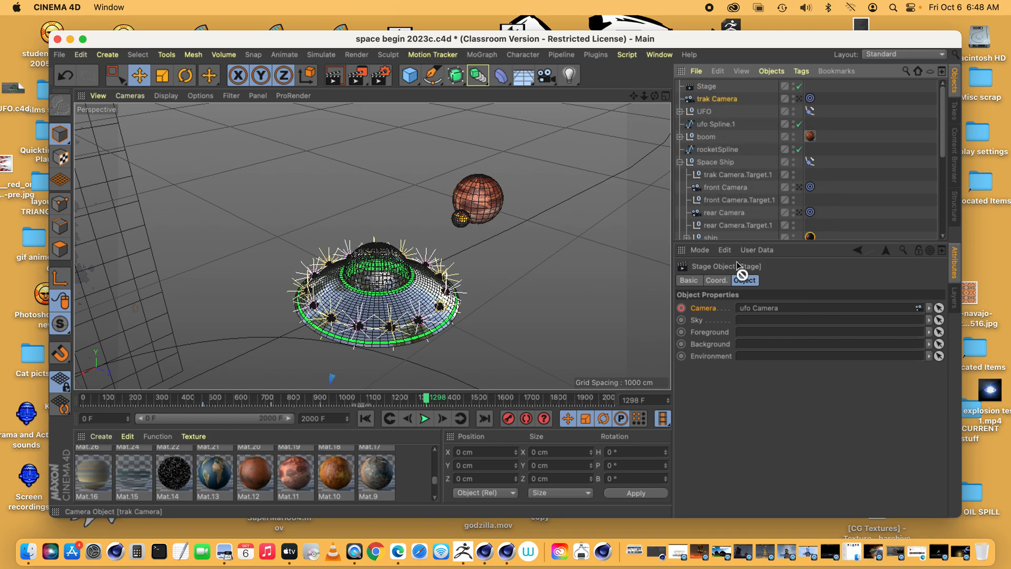
left_click_drag(755, 310, 754, 311)
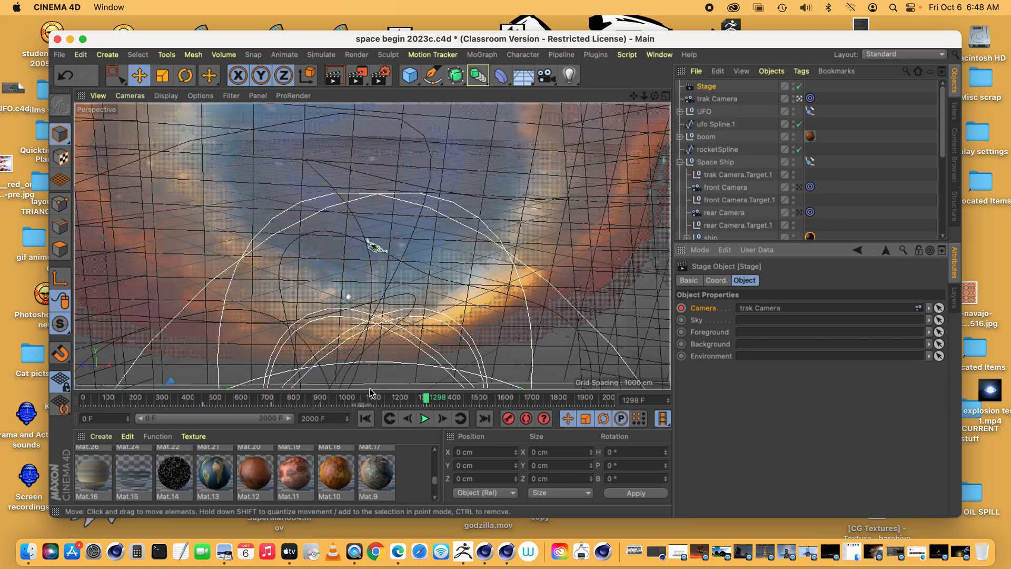
Keyframe the stage's camera as front Camera at frame 1532 and as trak Camera at frame 1787.
left_click_drag(426, 400, 488, 398)
left_click(721, 189)
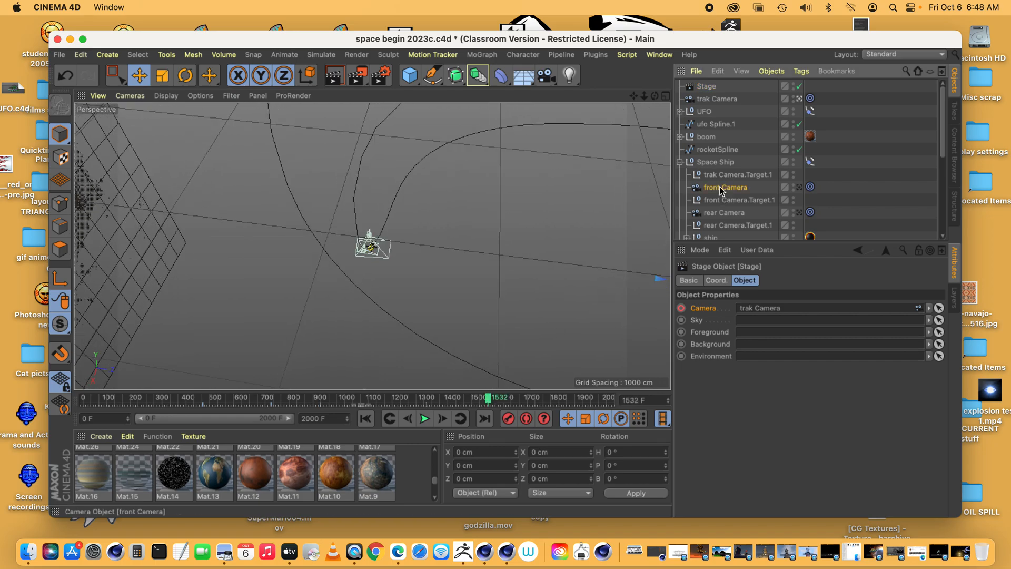
left_click_drag(767, 309, 765, 308)
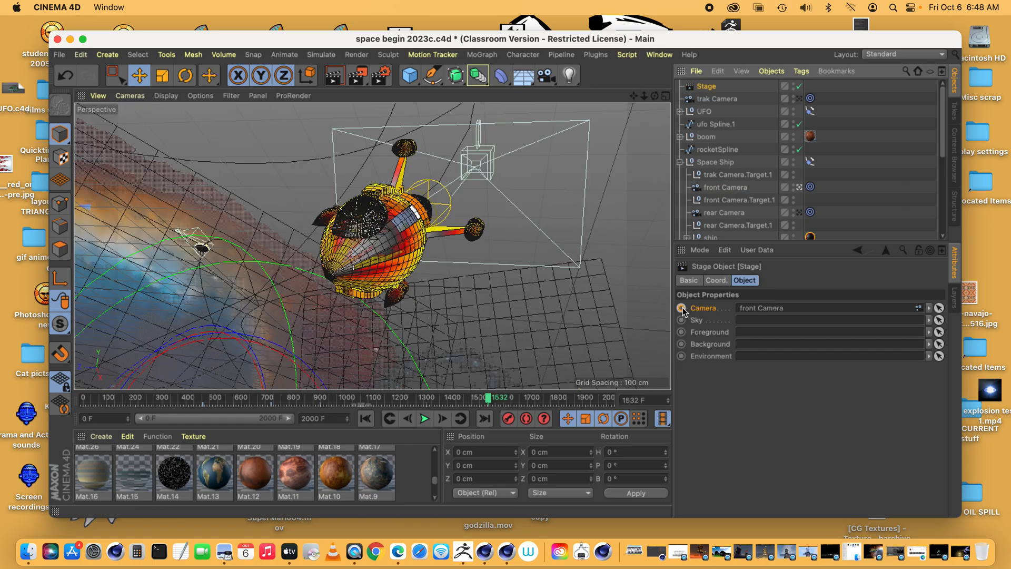
left_click_drag(488, 399, 555, 399)
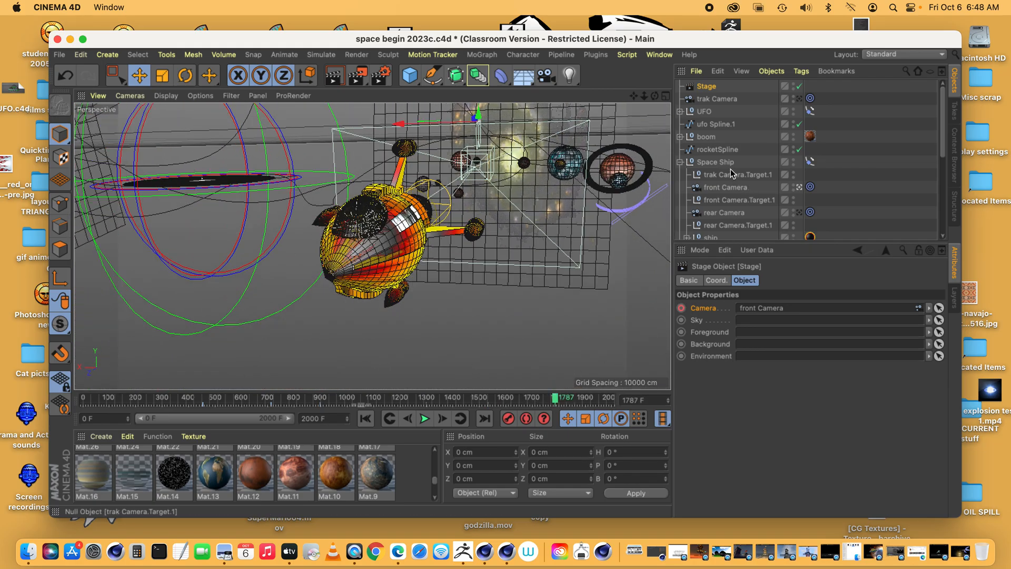
left_click_drag(716, 100, 764, 307)
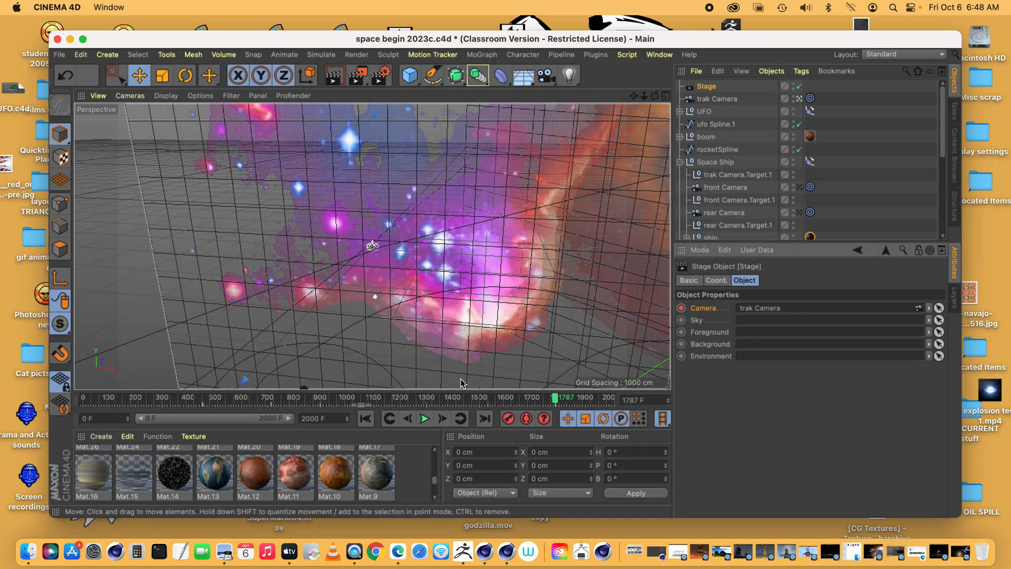
Play the animation from frame 0 to review the stage's camera switches, and stop the playback.
left_click_drag(556, 403, 638, 392)
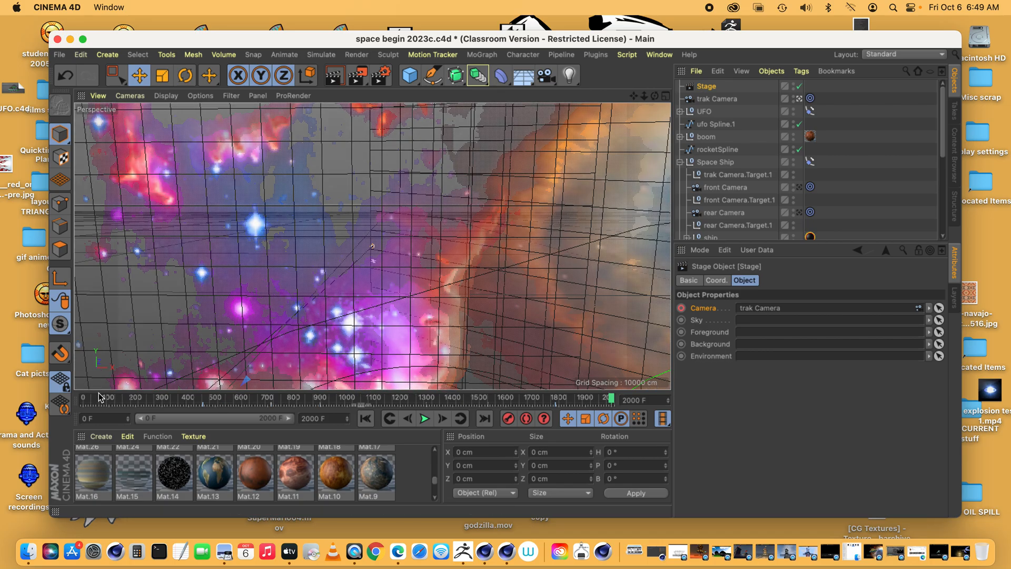
left_click(82, 399)
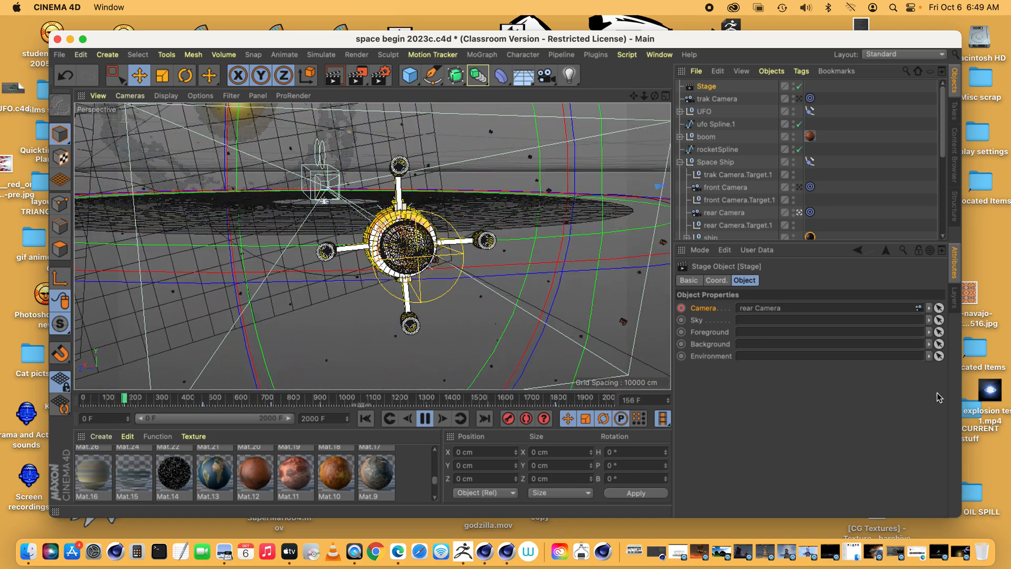
left_click(725, 283)
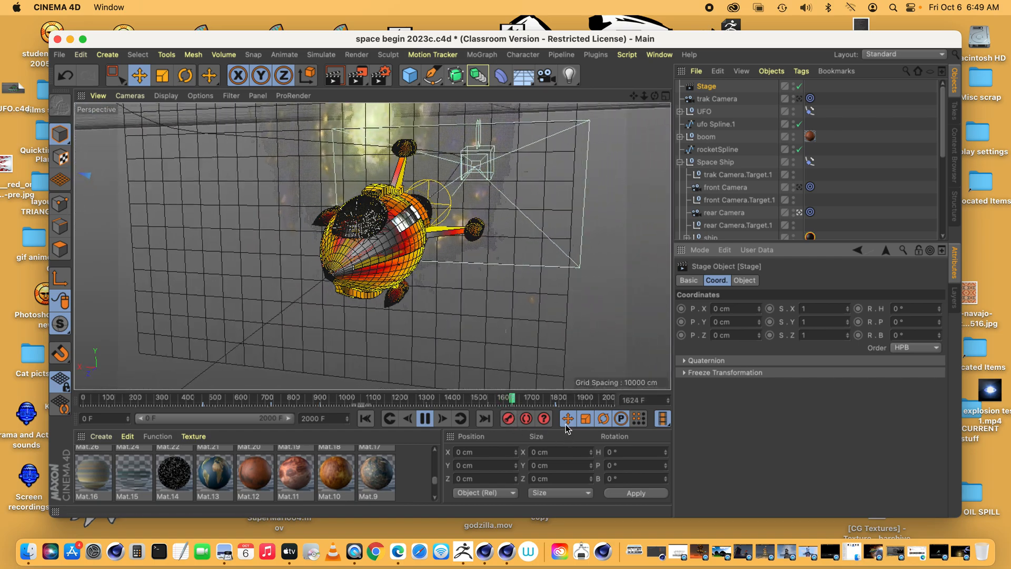
left_click(426, 420)
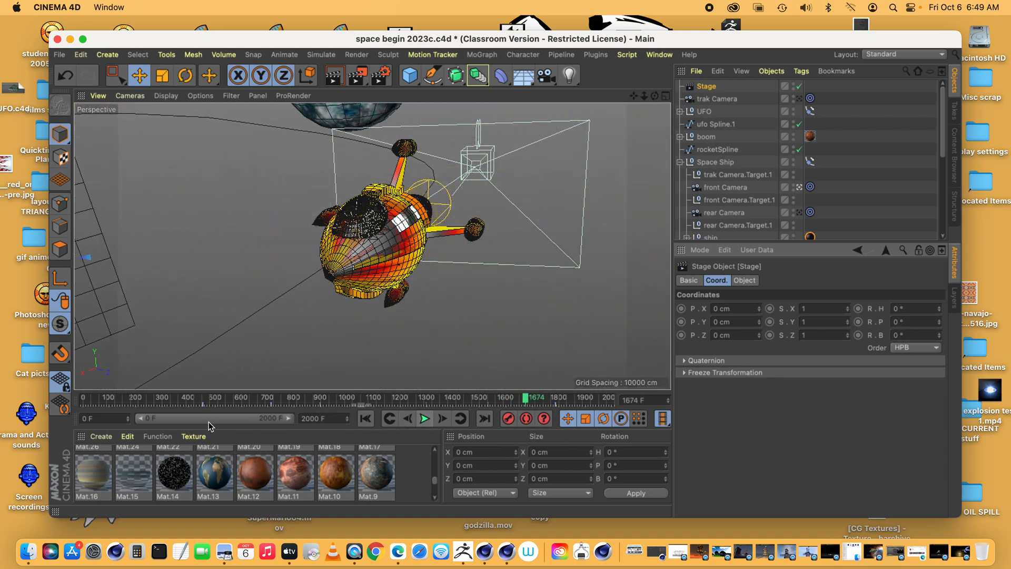
Move the stage's last trak Camera key to frame 1697 and play the animation across that camera switch to check it.
left_click_drag(142, 419, 250, 419)
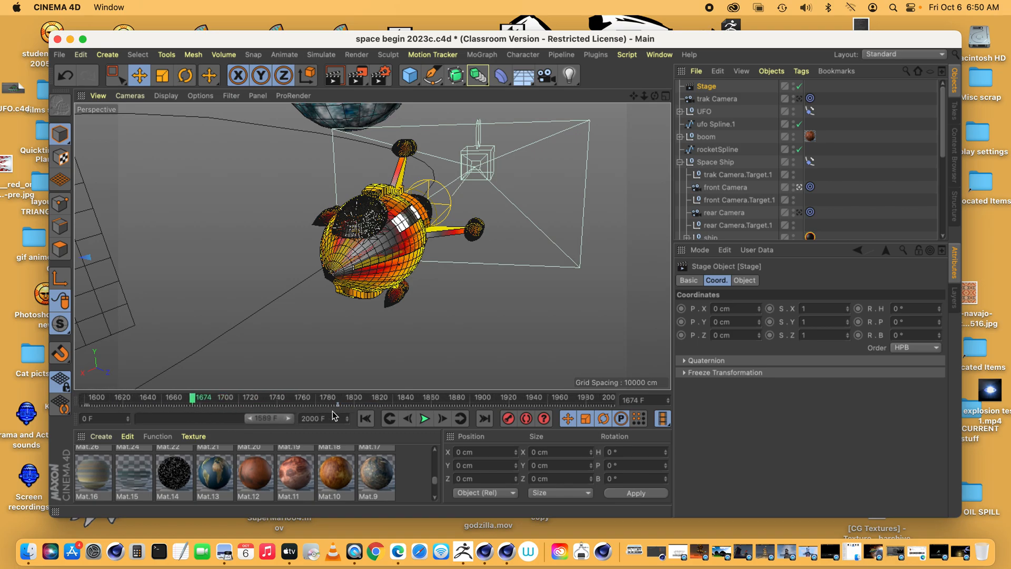
left_click_drag(337, 406, 325, 407)
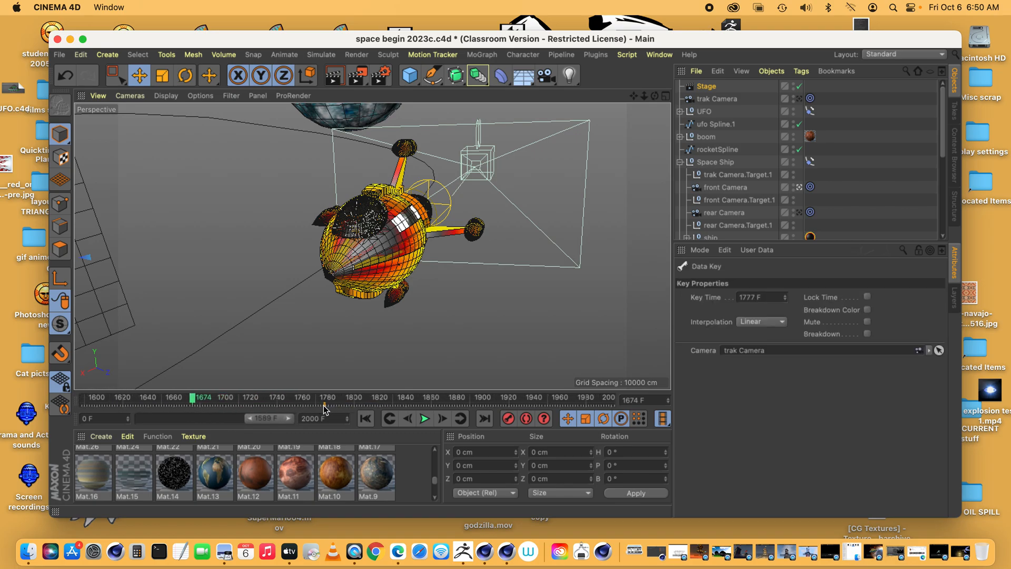
left_click_drag(223, 408, 63, 420)
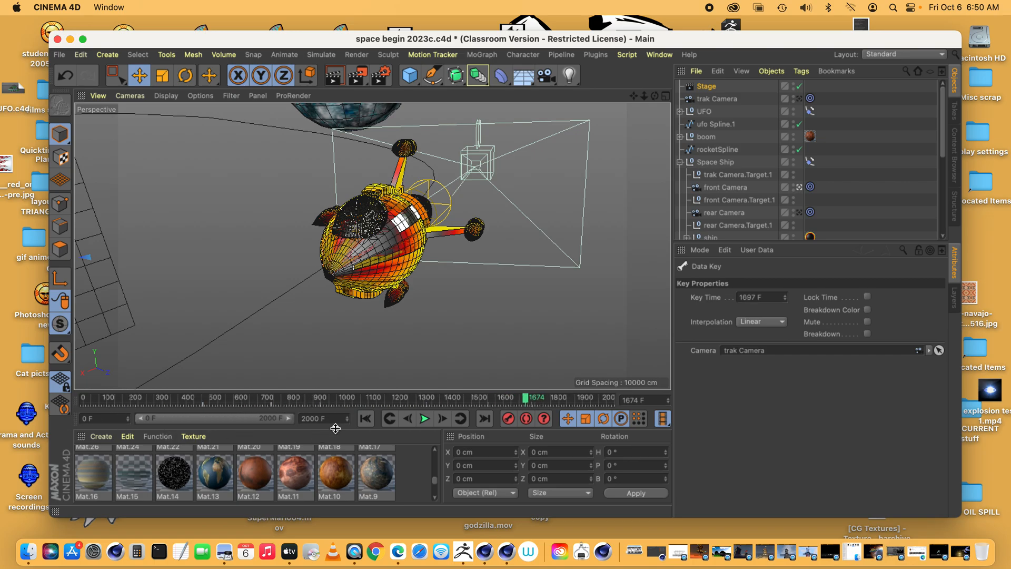
left_click(423, 419)
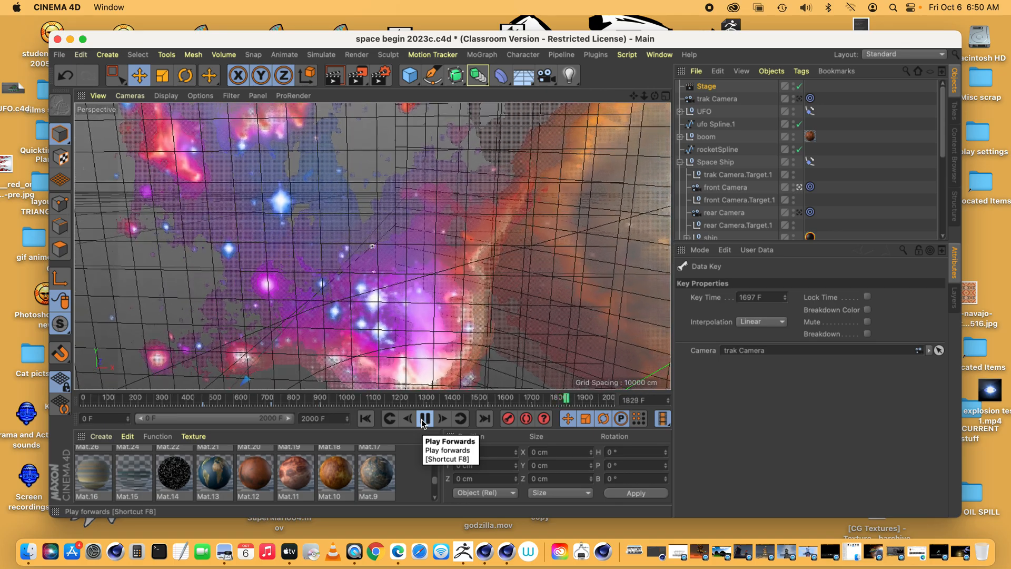
left_click(425, 419)
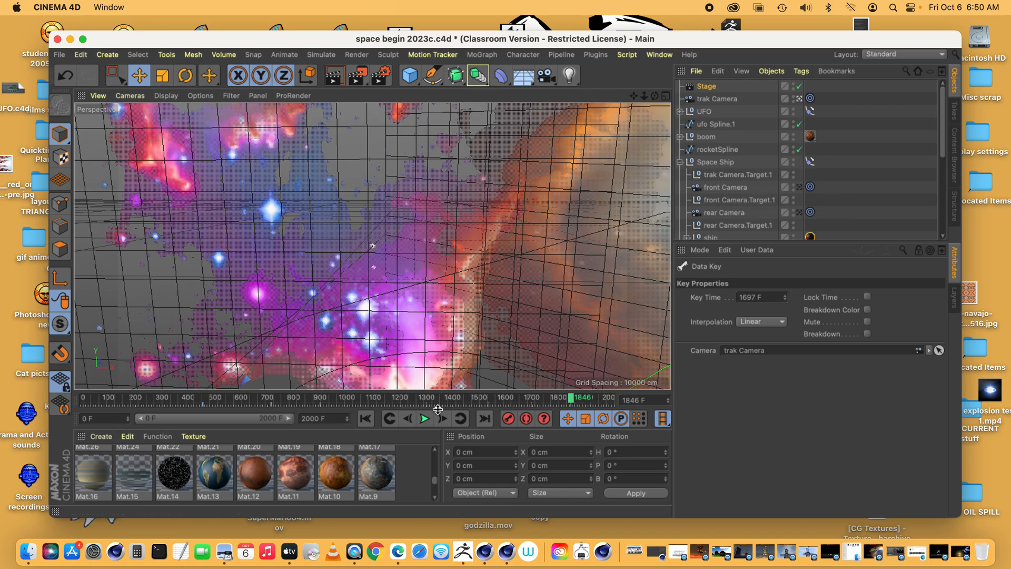
Keyframe rear Camera's X, Y and Z position at frame 0.
left_click_drag(578, 401, 72, 409)
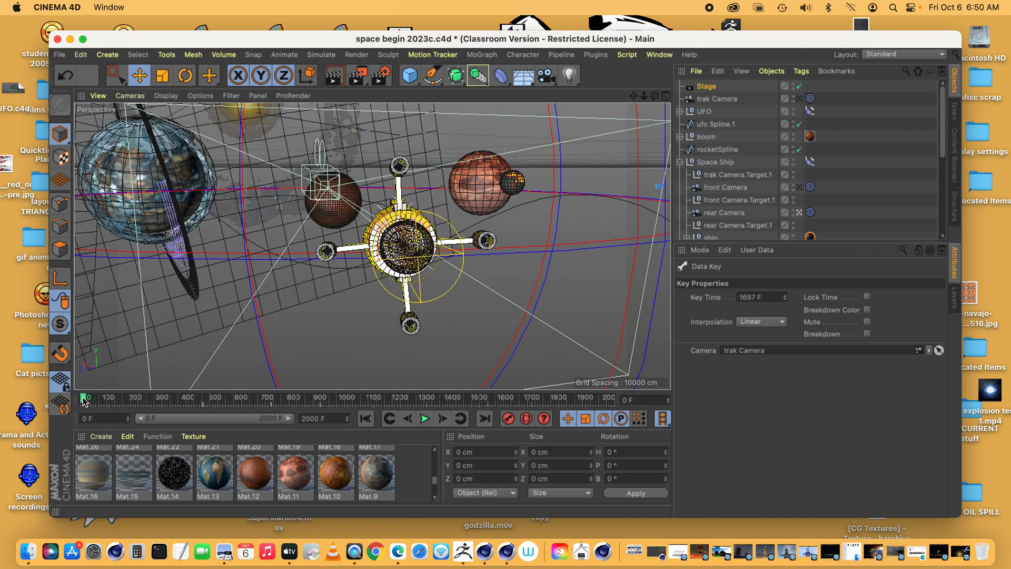
left_click(730, 212)
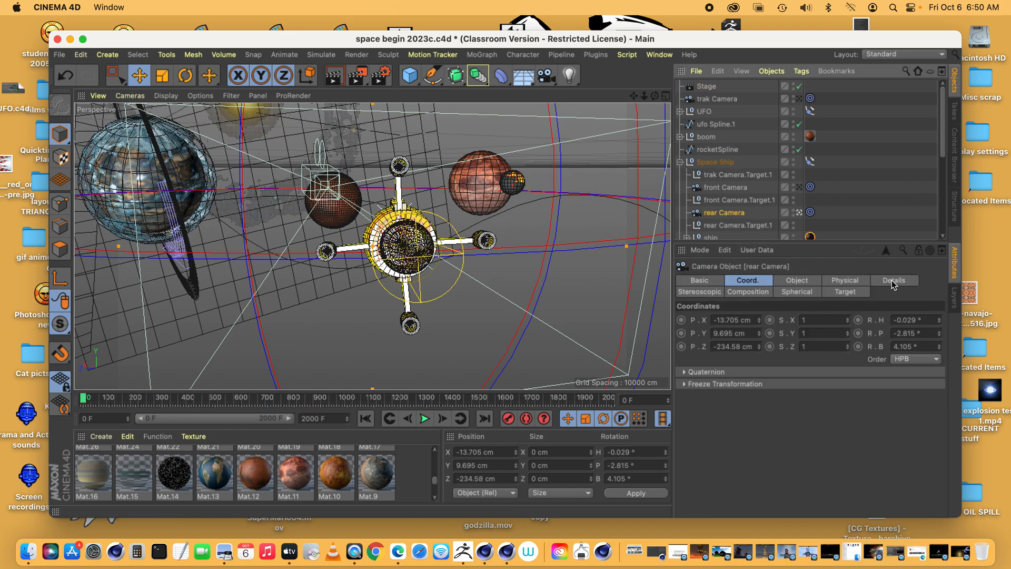
left_click(805, 282)
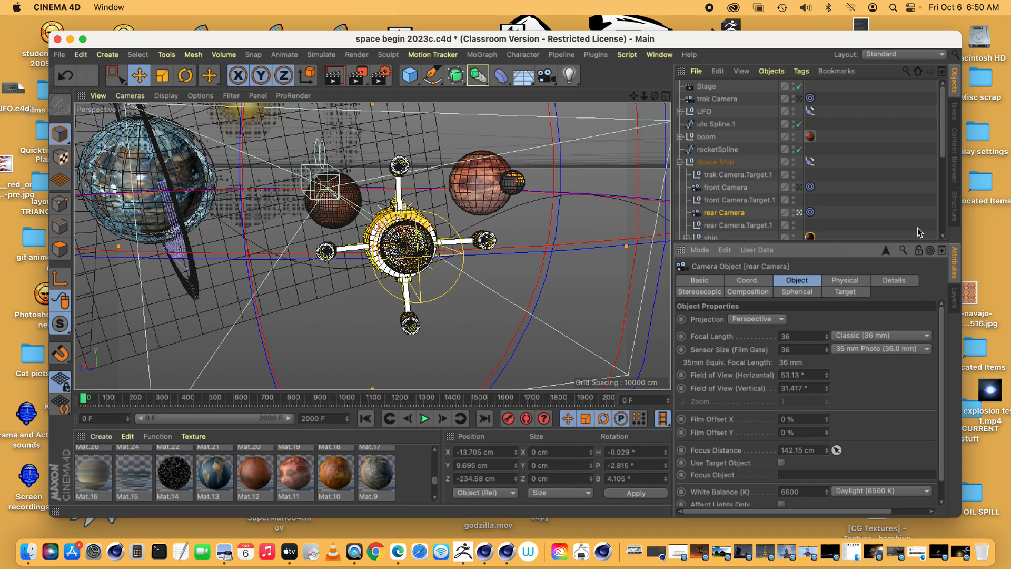
left_click(709, 88)
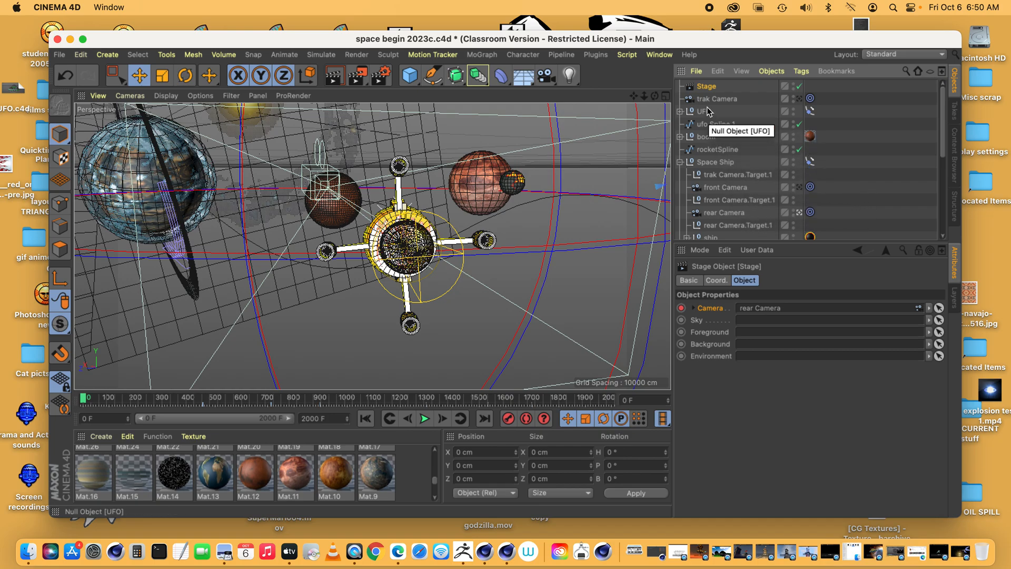
left_click(723, 213)
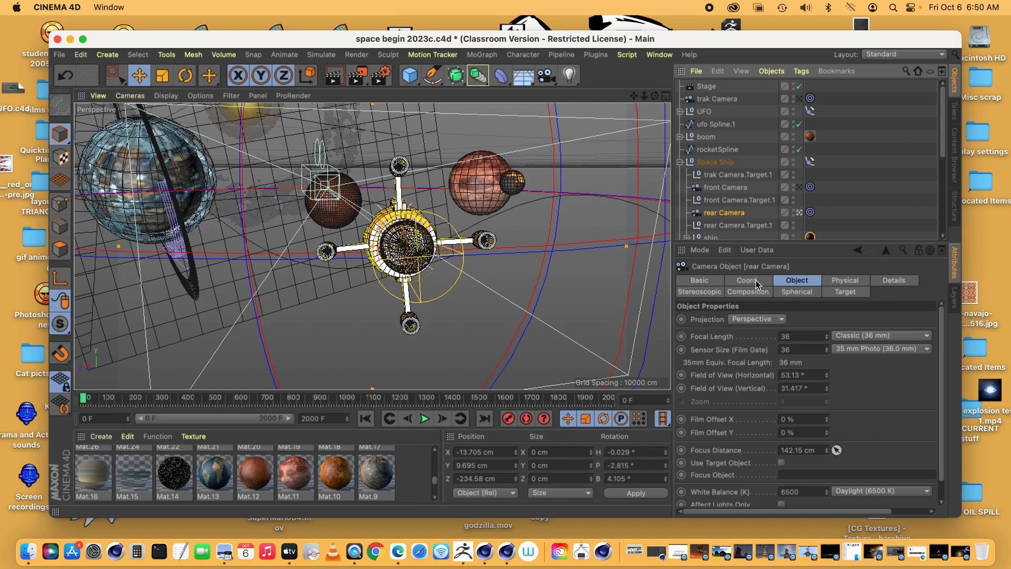
left_click(756, 284)
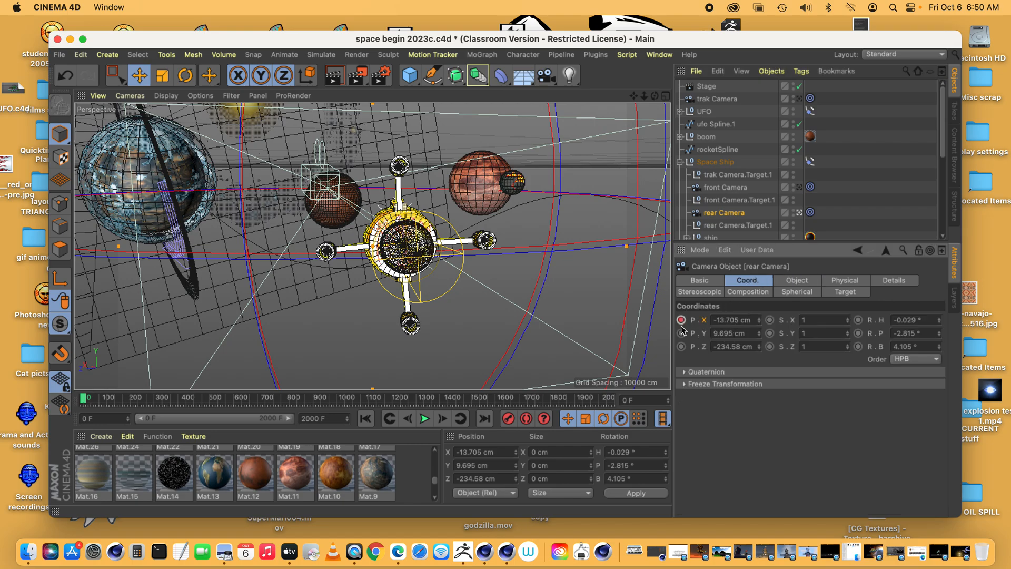
left_click(681, 346)
Keyframe rear Camera's position at frame 260 as X 165.295 cm, Y 82.695 cm and Z -221.58 cm.
left_click_drag(82, 399, 153, 399)
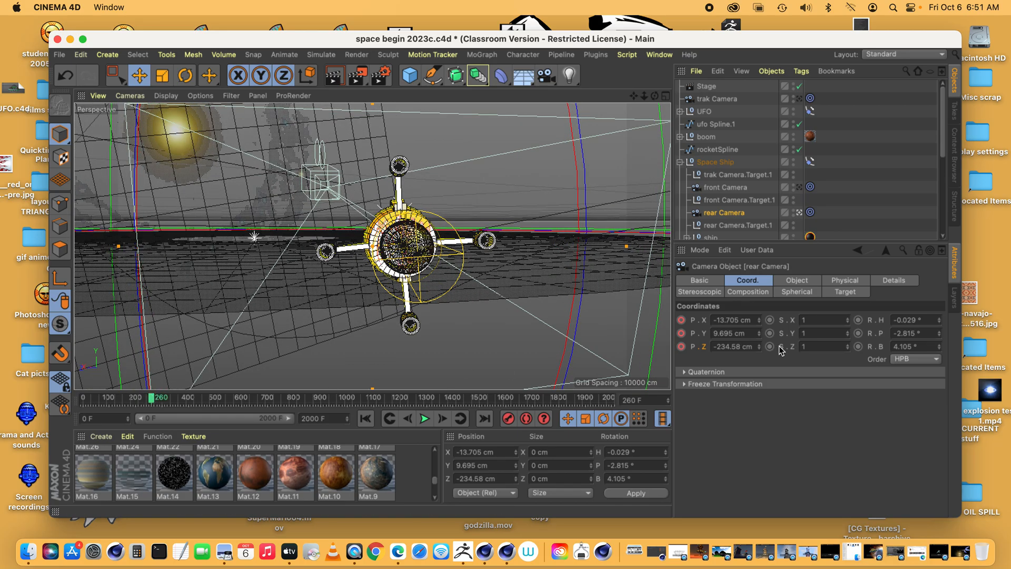
left_click_drag(758, 323, 758, 333)
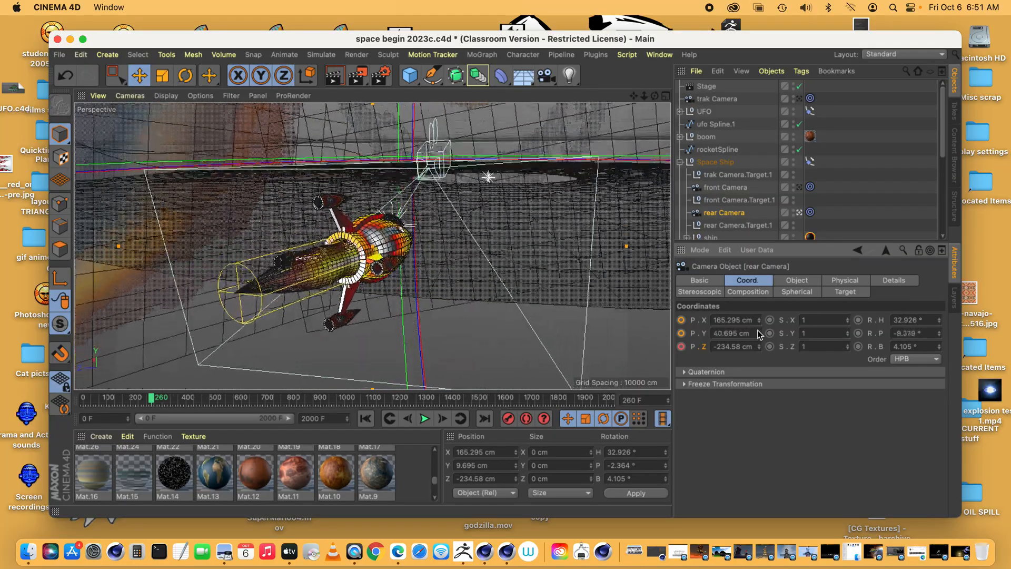
left_click_drag(760, 336, 758, 349)
left_click(681, 320)
left_click(681, 347)
Keyframe rear Camera's position at frame 440 as X 160.295 cm, Y 37.695 cm and Z -119.58 cm.
left_click_drag(160, 389, 200, 399)
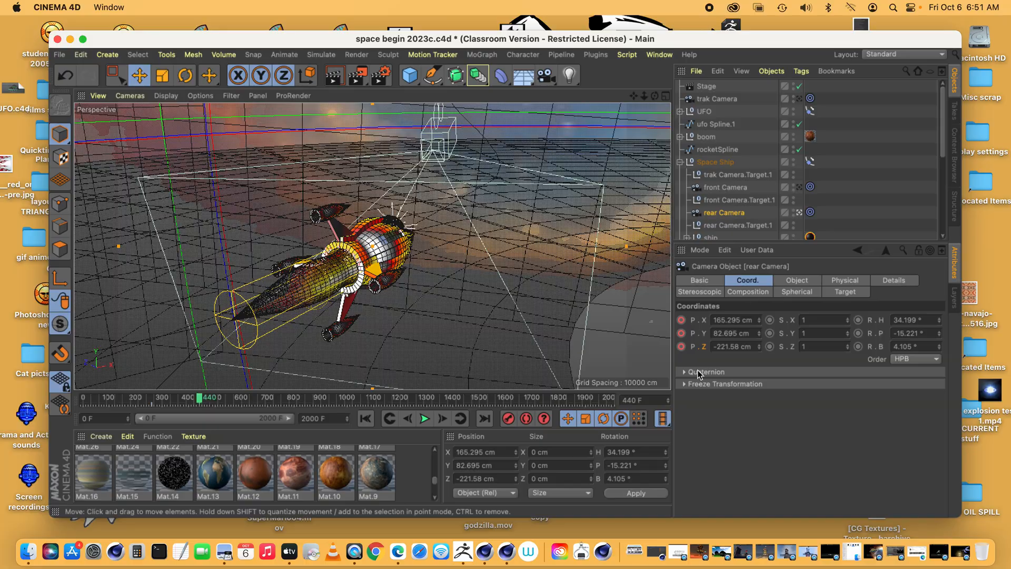
mouse_move(760, 348)
left_mouse_down()
mouse_move(760, 318)
mouse_move(760, 334)
left_mouse_up()
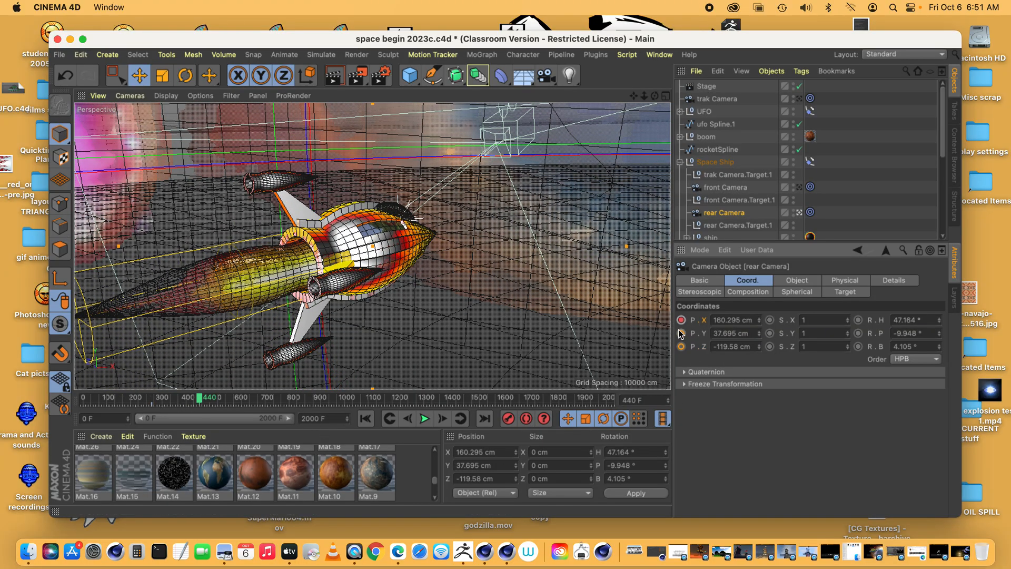
left_click(681, 346)
Keyframe front Camera's X, Y and Z position at frame 480.
left_click_drag(200, 401, 210, 401)
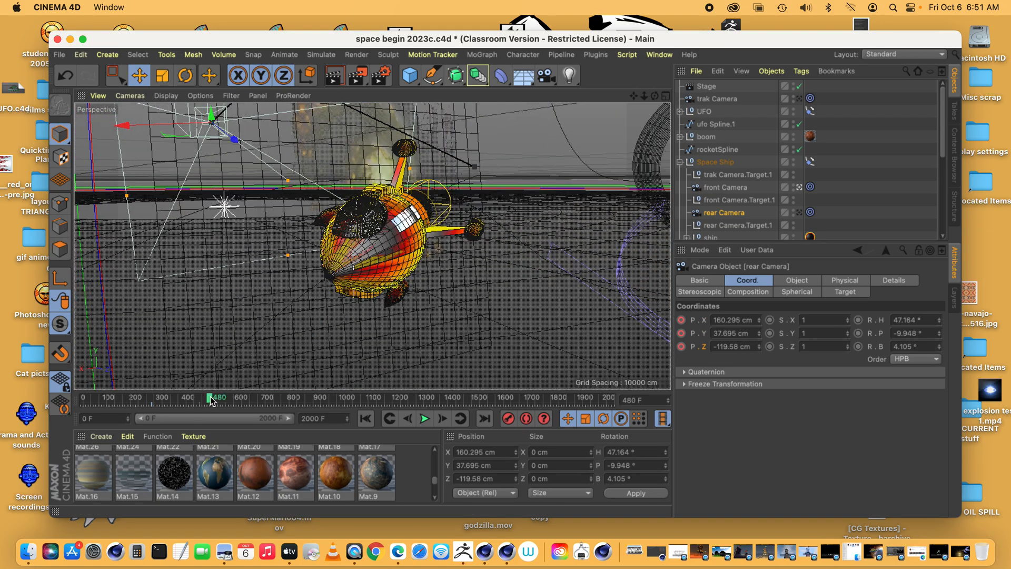
left_click(726, 187)
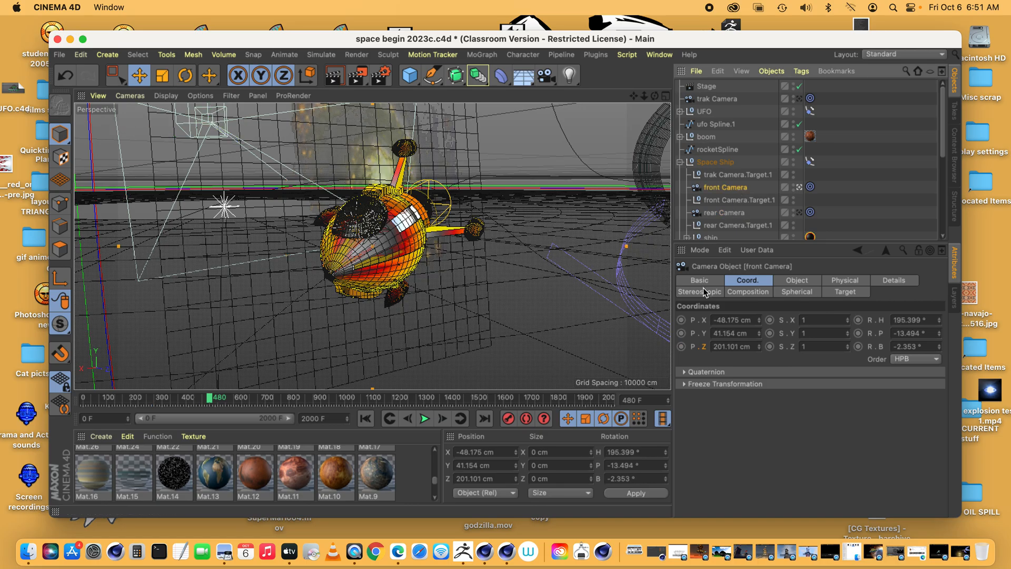
left_click(681, 320)
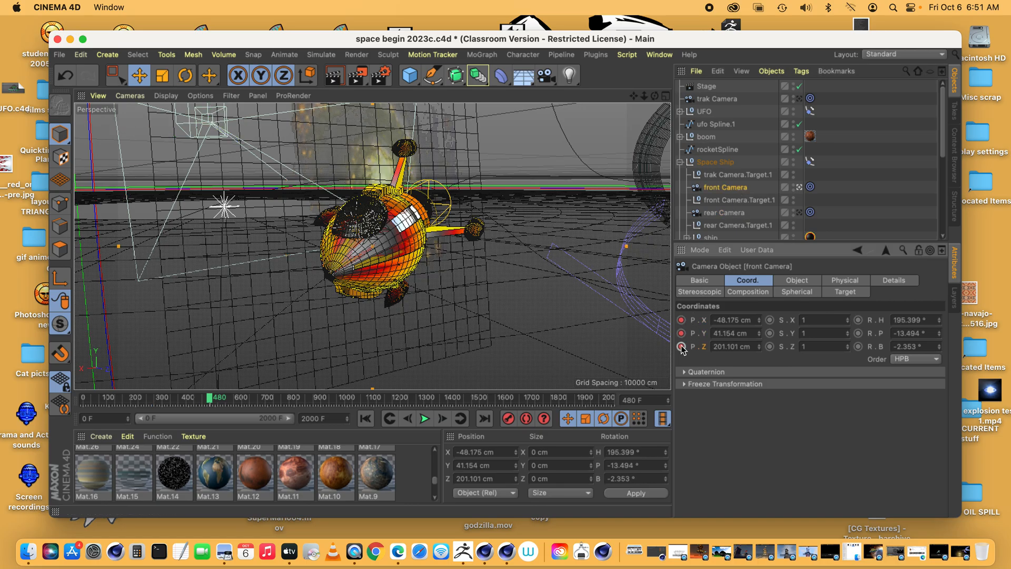
Keyframe front Camera's position at frame 631 as X 57.825 cm, Y 89.154 cm and Z 336.101 cm.
left_click_drag(210, 402, 251, 403)
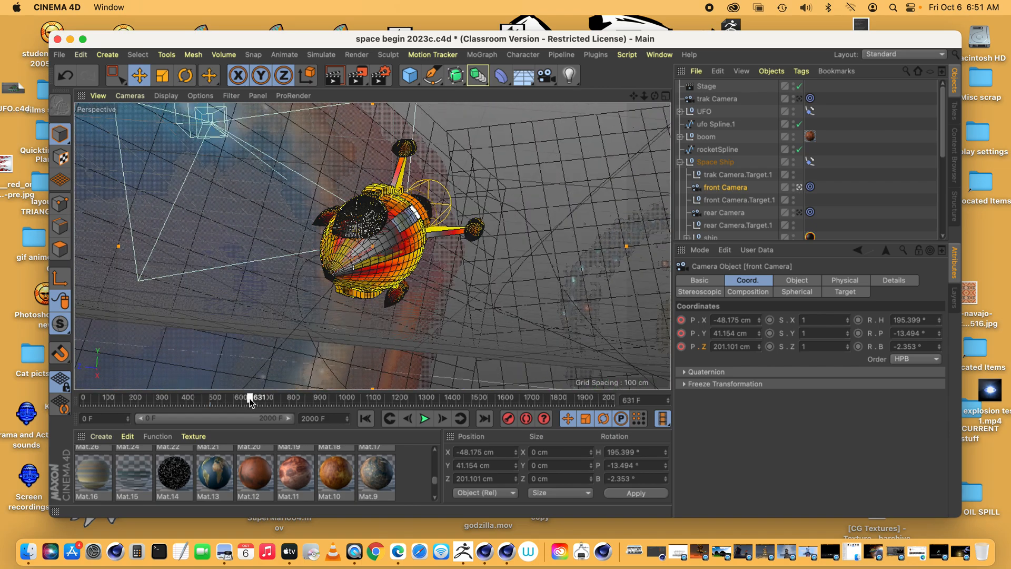
mouse_move(759, 323)
left_mouse_down()
mouse_move(760, 352)
mouse_move(758, 318)
left_mouse_up()
left_click(760, 331)
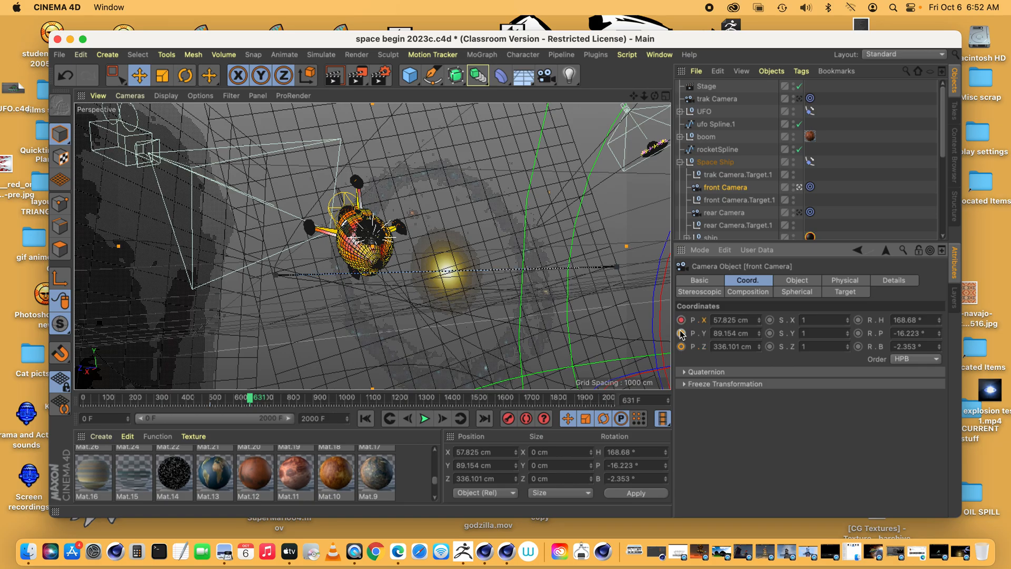
left_click(682, 346)
Keyframe front Camera's position around frame 700 as X -56.175 cm, Y 91.154 cm and Z 279.101 cm.
left_click_drag(250, 400, 269, 400)
mouse_move(757, 337)
left_mouse_down()
mouse_move(758, 322)
mouse_move(759, 349)
left_mouse_up()
left_click(758, 322)
left_click(759, 349)
left_click_drag(760, 333, 759, 332)
left_click(681, 320)
left_click(681, 333)
left_click(681, 346)
Keyframe rear Camera's position at frame 743 as X -86.705 cm, Y 27.695 cm and Z -131.58 cm.
left_click_drag(269, 399, 281, 399)
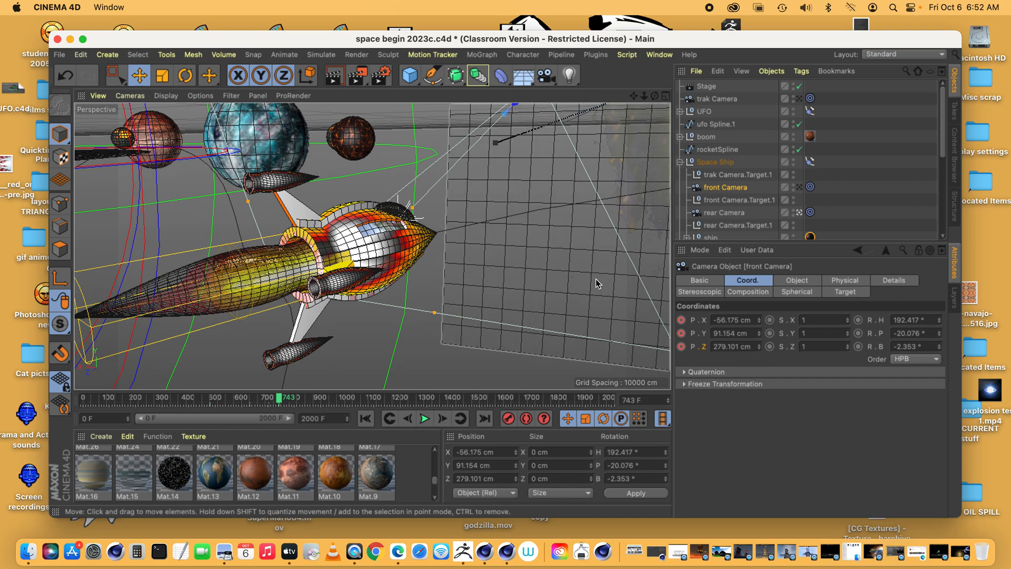
left_click(732, 213)
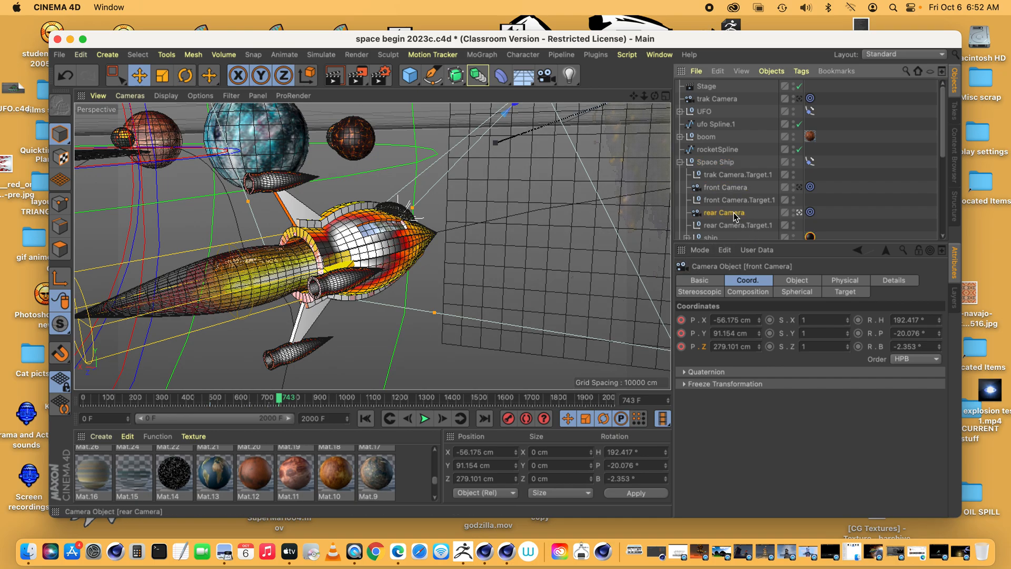
mouse_move(759, 321)
left_mouse_down()
mouse_move(760, 352)
mouse_move(759, 322)
left_mouse_up()
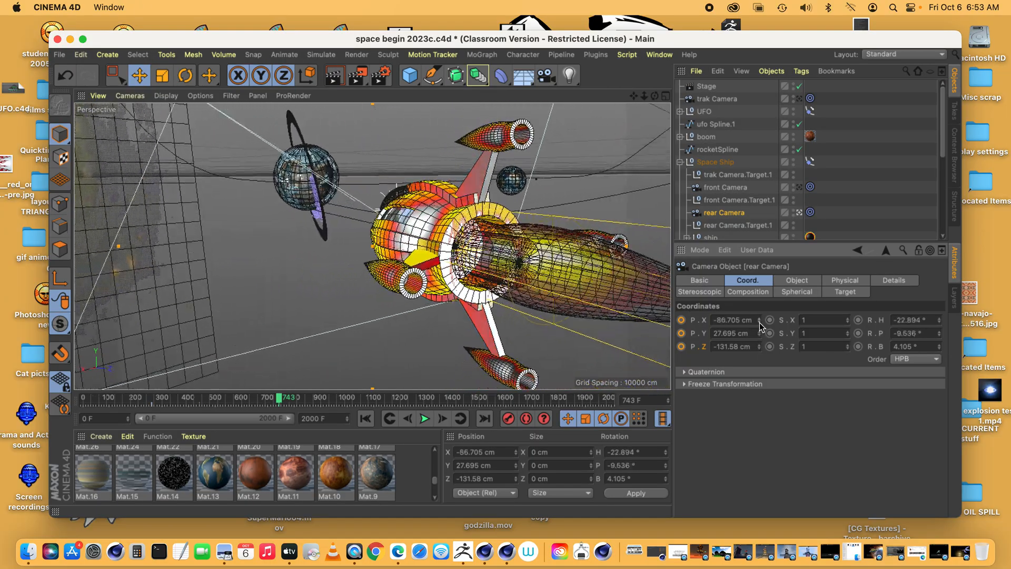
left_click(681, 346)
Keyframe rear Camera's position at frame 853 as X -207.705 cm, Y 34.695 cm and Z -237.58 cm.
left_click_drag(278, 401, 307, 396)
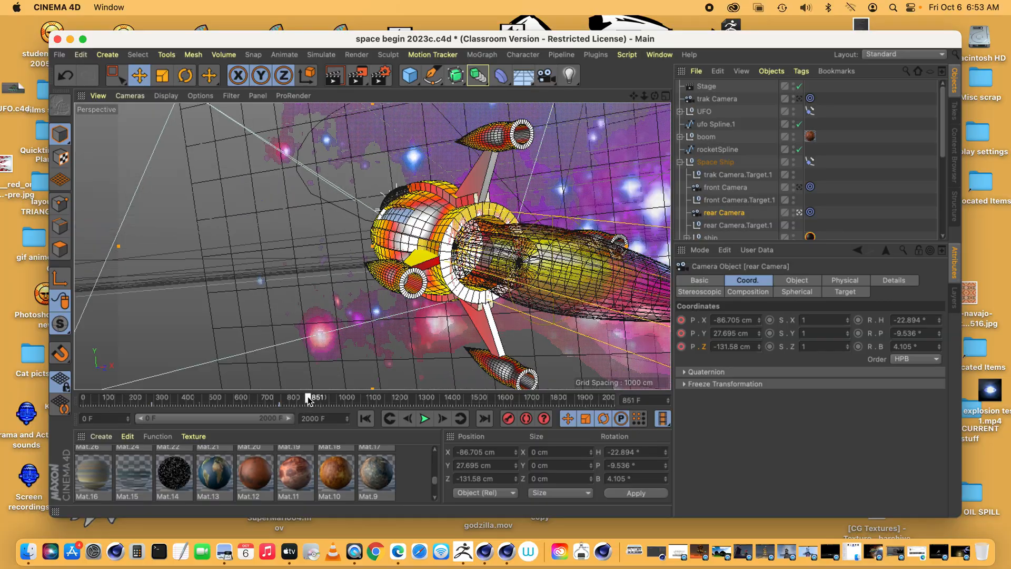
left_click_drag(759, 321, 760, 352)
left_click(759, 335)
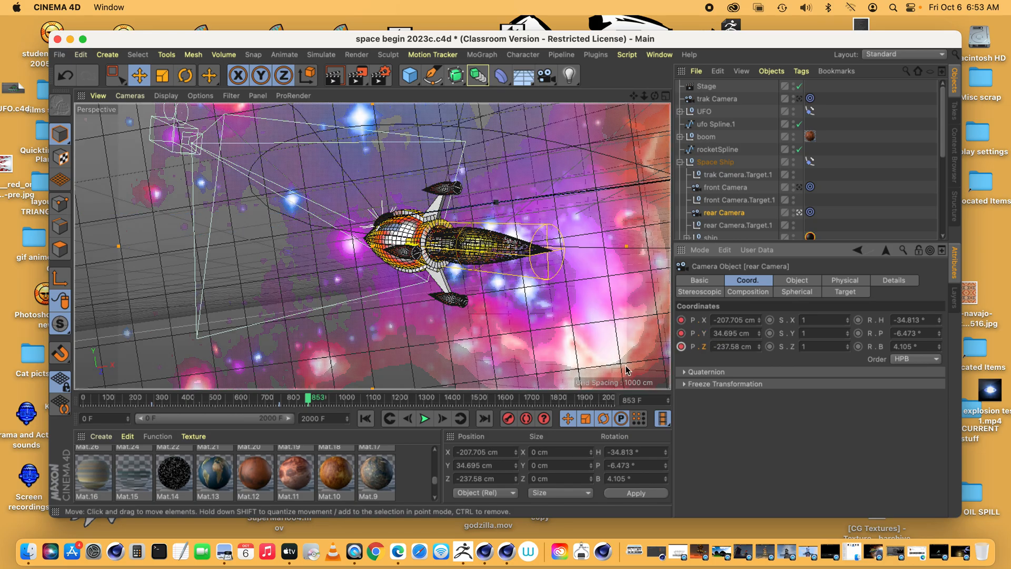
Expand the UFO group and keyframe ufo Camera's X, Y and Z position at frame 910.
left_click_drag(304, 403, 332, 401)
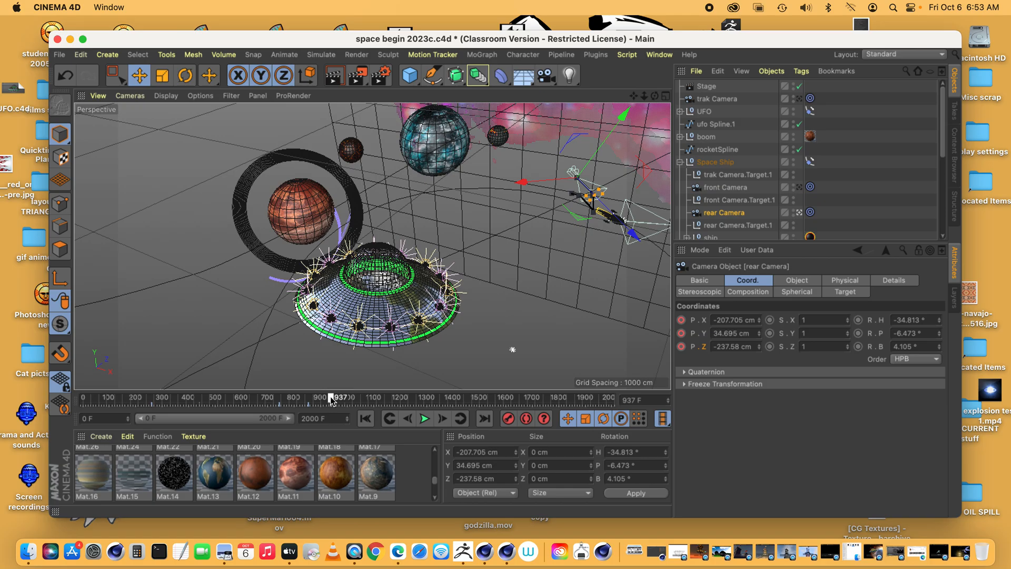
left_click_drag(331, 398, 324, 398)
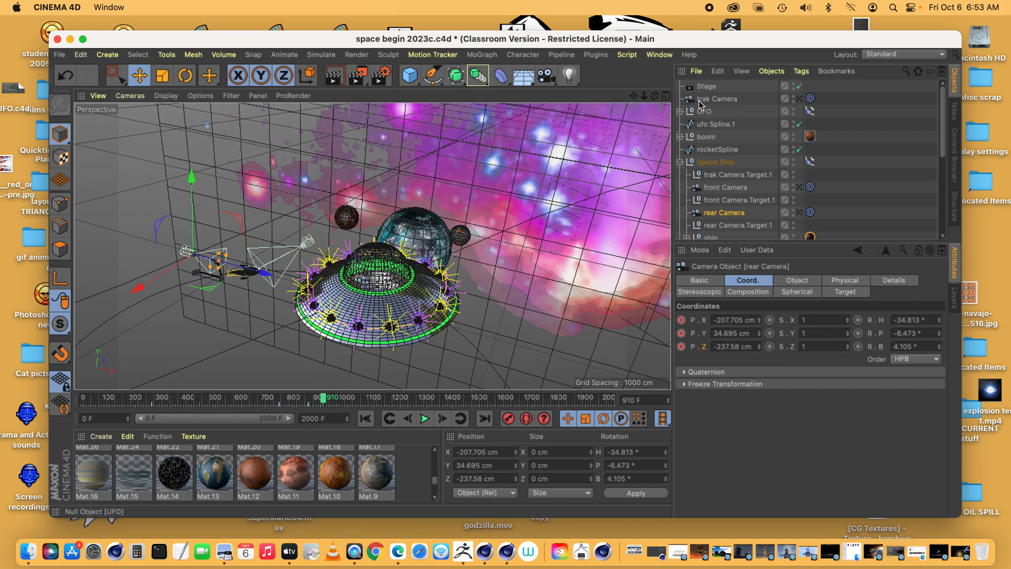
left_click(681, 111)
left_click(723, 124)
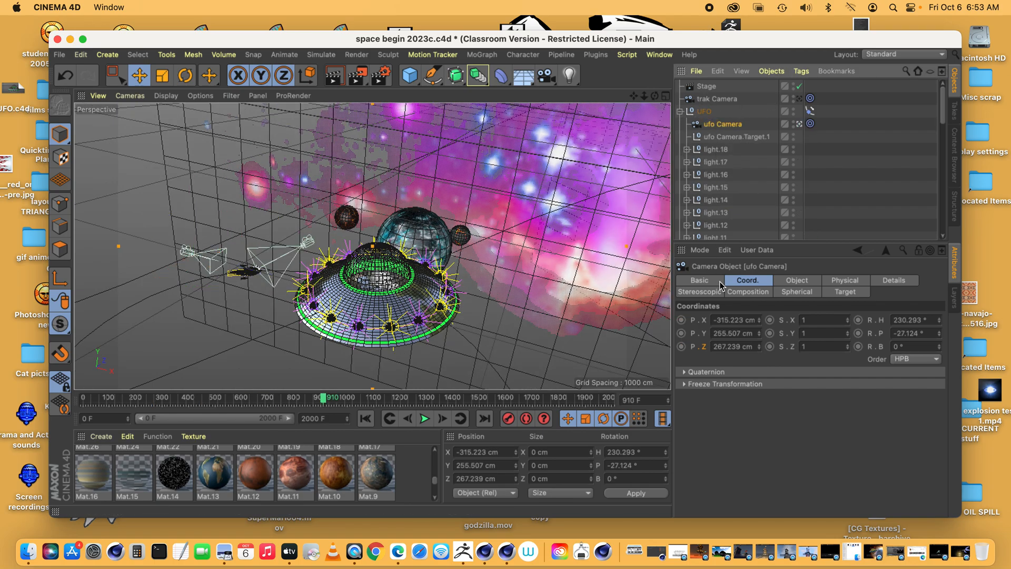
left_click(682, 320)
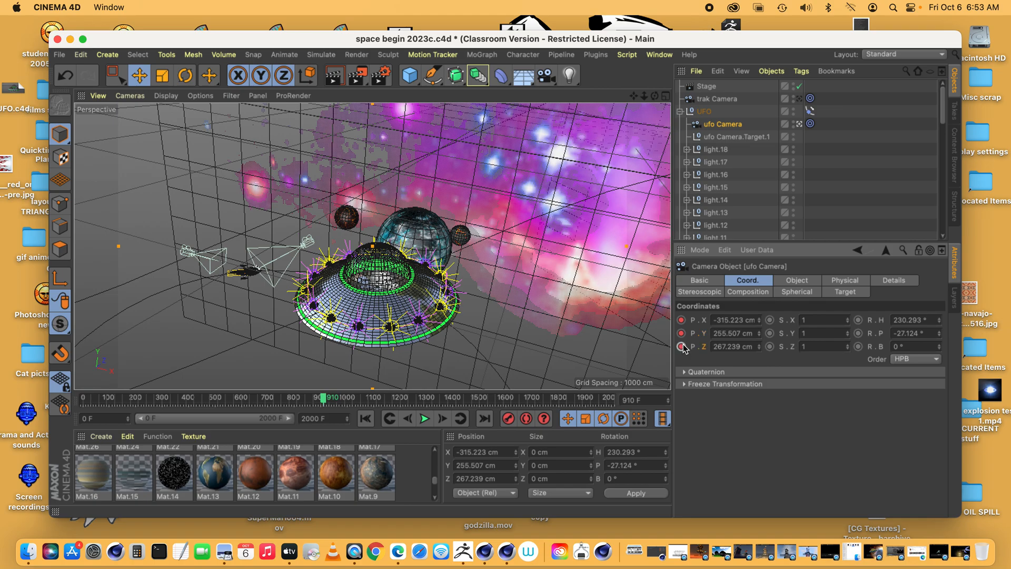
Keyframe ufo Camera's position at frame 1013 as X -93.223 cm, Y 210.507 cm and Z 333.239 cm.
left_click_drag(323, 398, 352, 399)
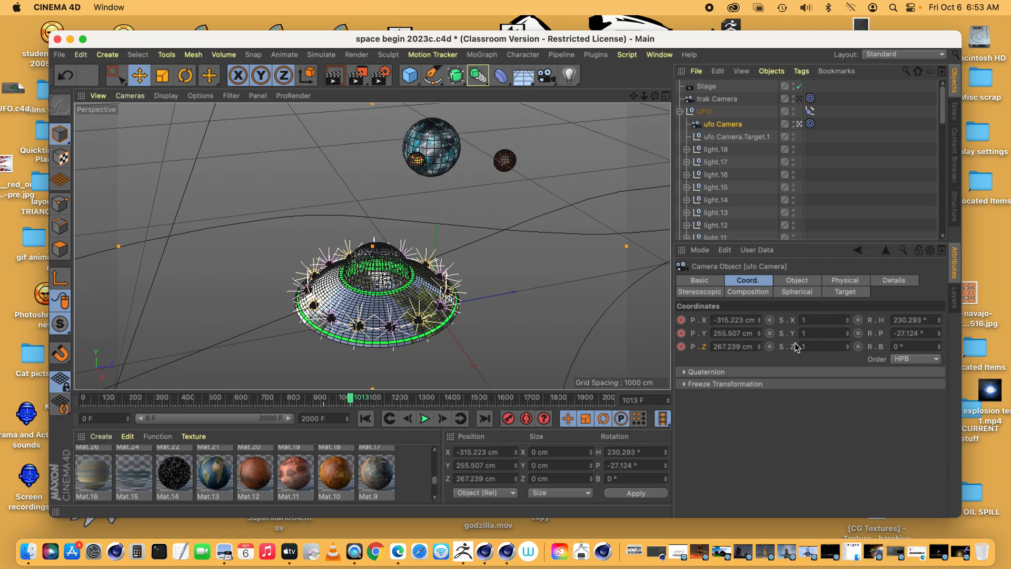
left_click(940, 322)
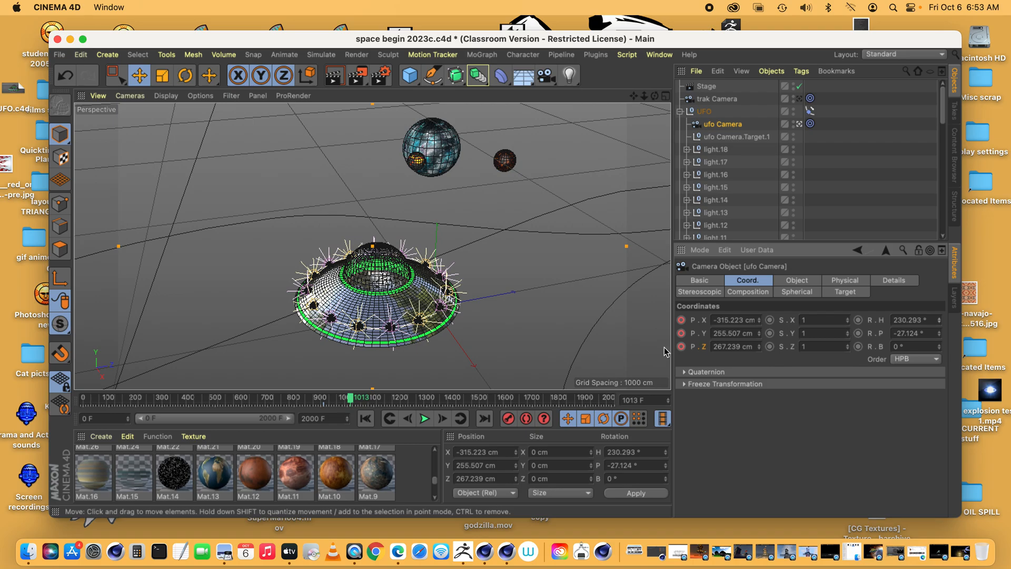
left_click_drag(759, 325, 760, 348)
left_click(681, 347)
Keyframe ufo Camera's position at frame 1116 (X 42.777, Y 160.507, Z 475.239 cm) and at frame 1166 (X -128.223, Y 227.507, Z 624.239 cm).
left_click_drag(350, 399, 378, 399)
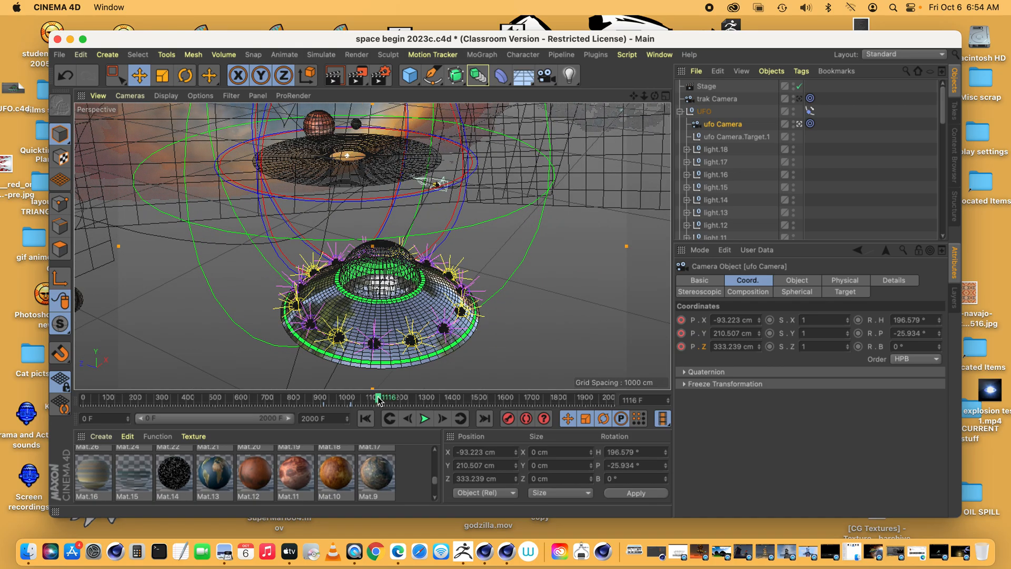
left_click_drag(760, 320, 760, 342)
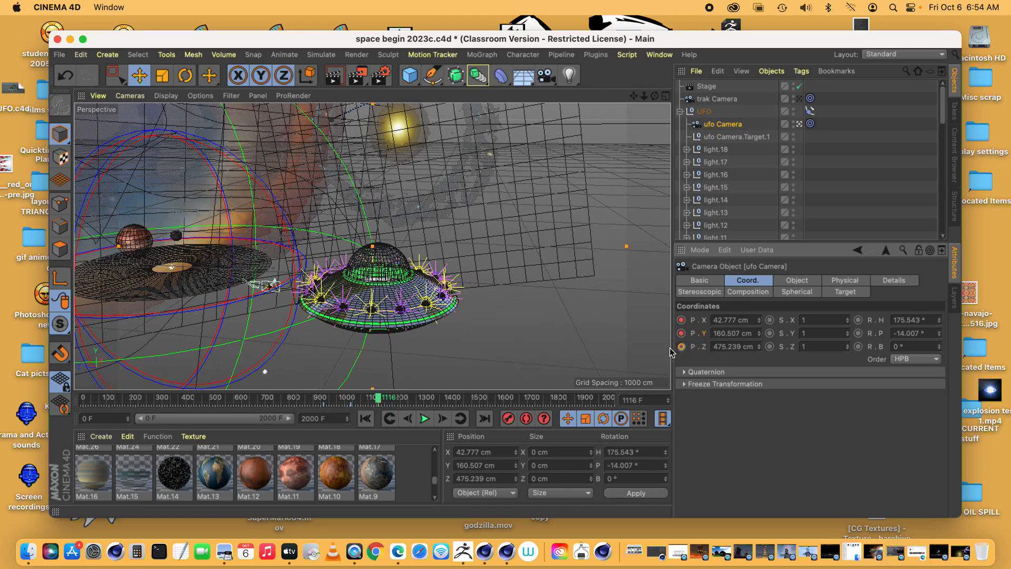
mouse_move(380, 401)
left_mouse_down()
mouse_move(430, 403)
mouse_move(392, 403)
left_mouse_up()
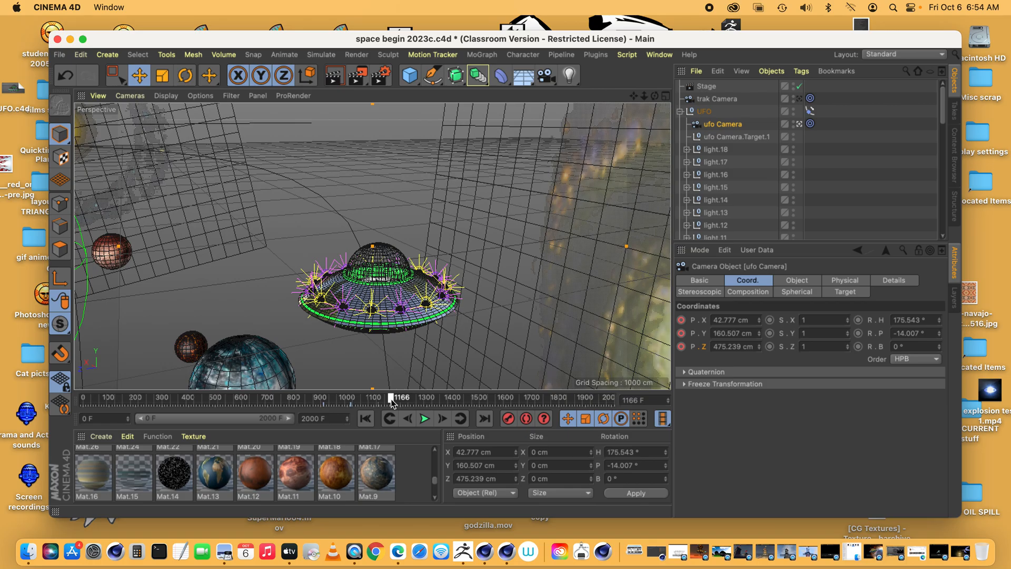
mouse_move(758, 337)
left_mouse_down()
mouse_move(758, 323)
mouse_move(759, 349)
left_mouse_up()
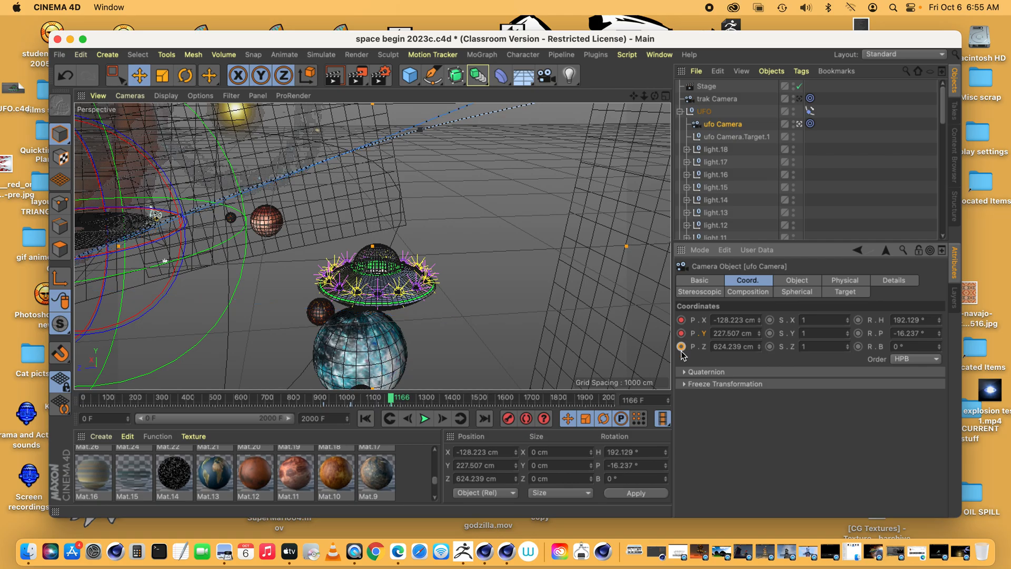
Collapse the UFO group and keyframe front Camera's position at frame 1534 as X 153.825 cm, Y 91.154 cm and Z 279.101 cm.
left_click_drag(391, 398, 489, 404)
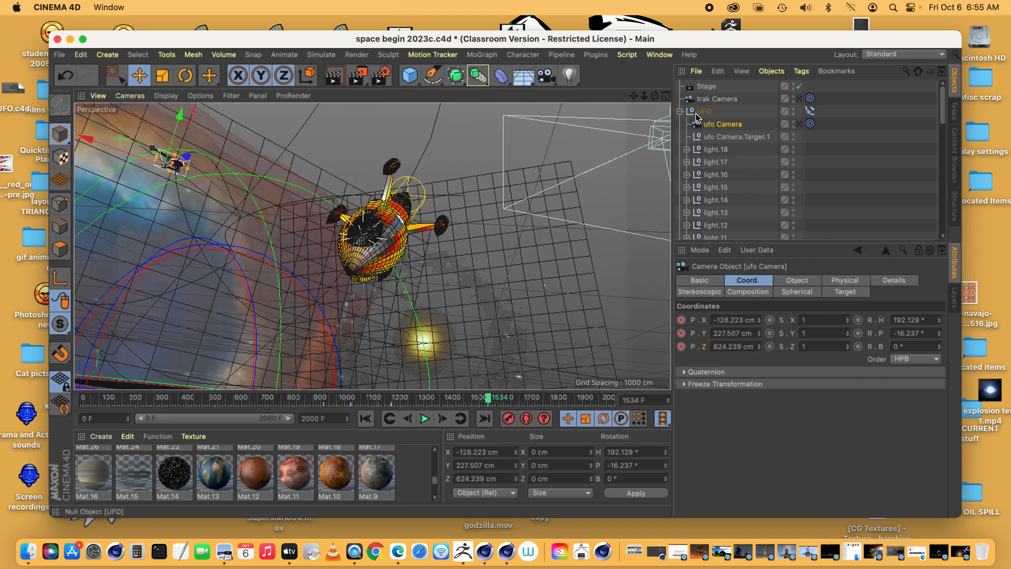
left_click(680, 111)
left_click(695, 187)
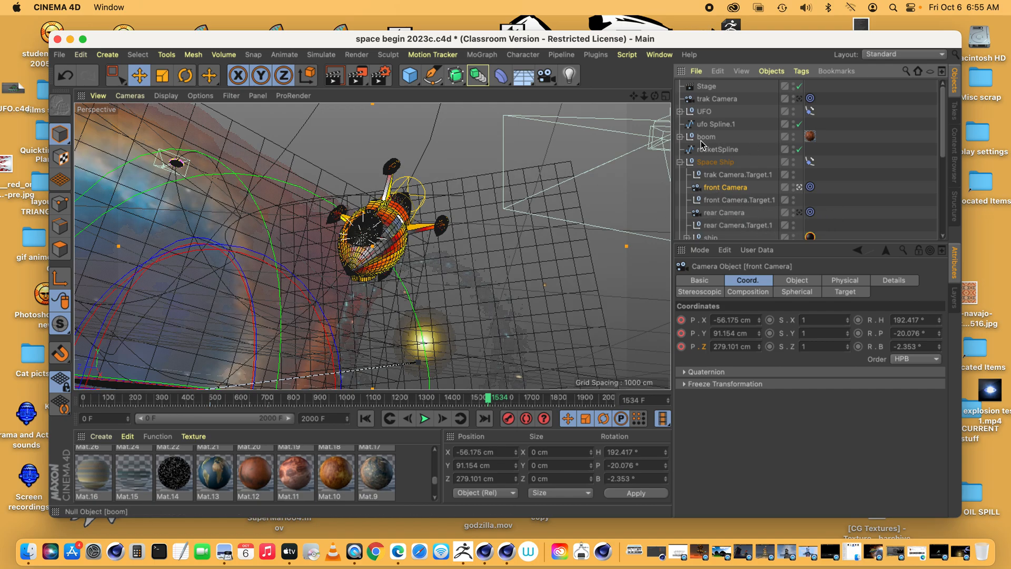
left_click(706, 100)
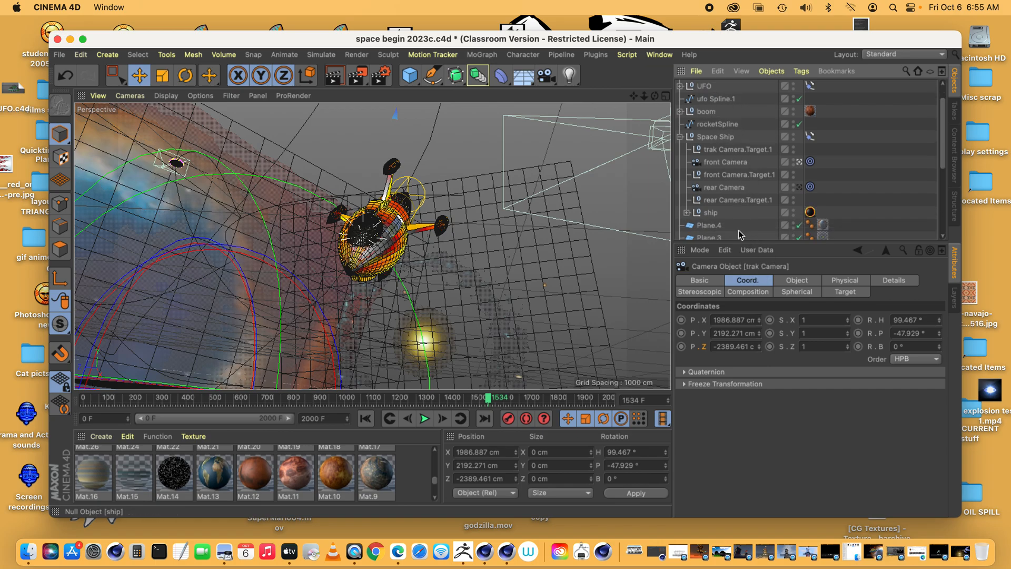
scroll(739, 229, "down", 3)
scroll(745, 161, "up", 2)
scroll(745, 160, "up", 1)
left_click(737, 179)
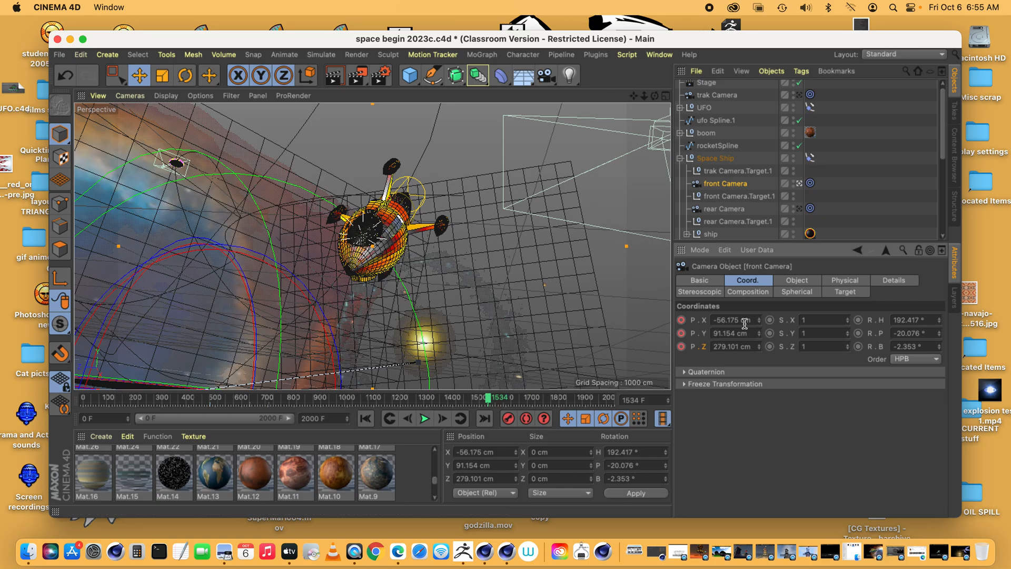
left_click_drag(759, 324, 760, 317)
left_click_drag(760, 317, 761, 317)
left_click(682, 320)
left_click(681, 333)
left_click(682, 347)
Keyframe front Camera's position at frame 1632 as X 153.825 cm, Y 91.154 cm and Z 98.101 cm.
left_click_drag(490, 398, 514, 398)
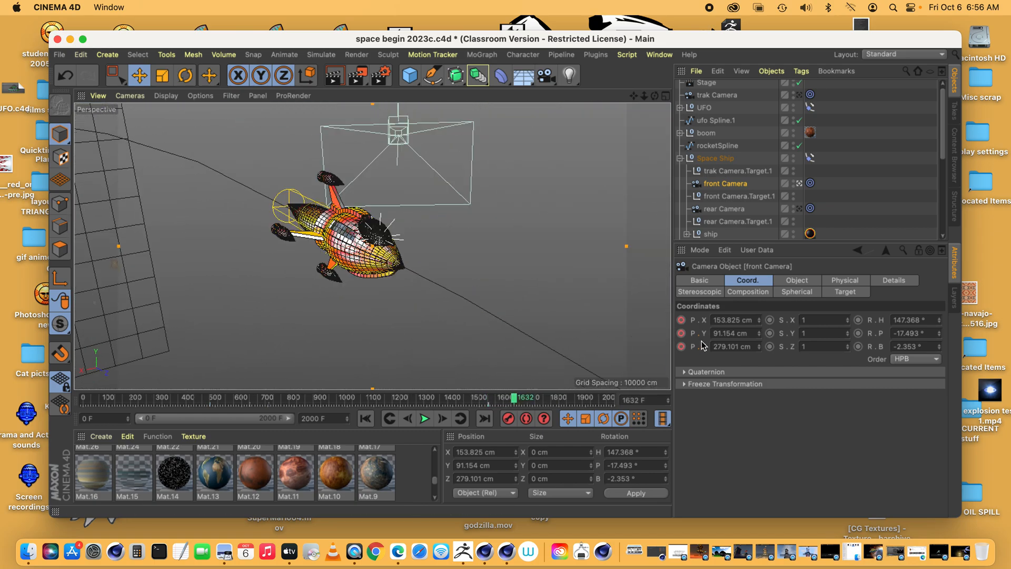
left_click(759, 349)
left_click_drag(759, 350, 759, 349)
left_click(681, 346)
left_click(681, 334)
left_click(682, 321)
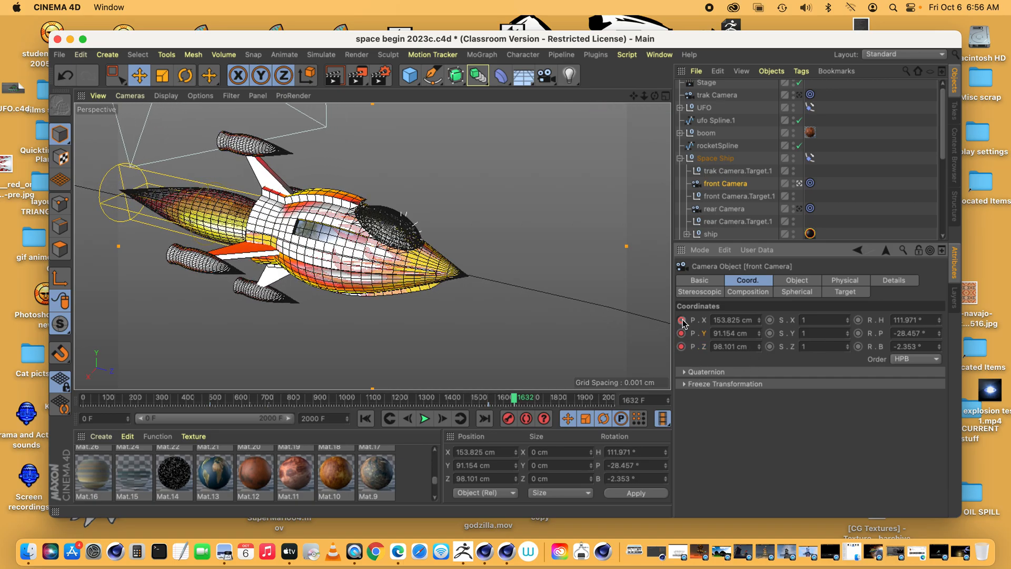
Play the animation from frame 0 to review the camera cuts and moves, stopping at frame 1909.
left_click_drag(515, 399, 70, 396)
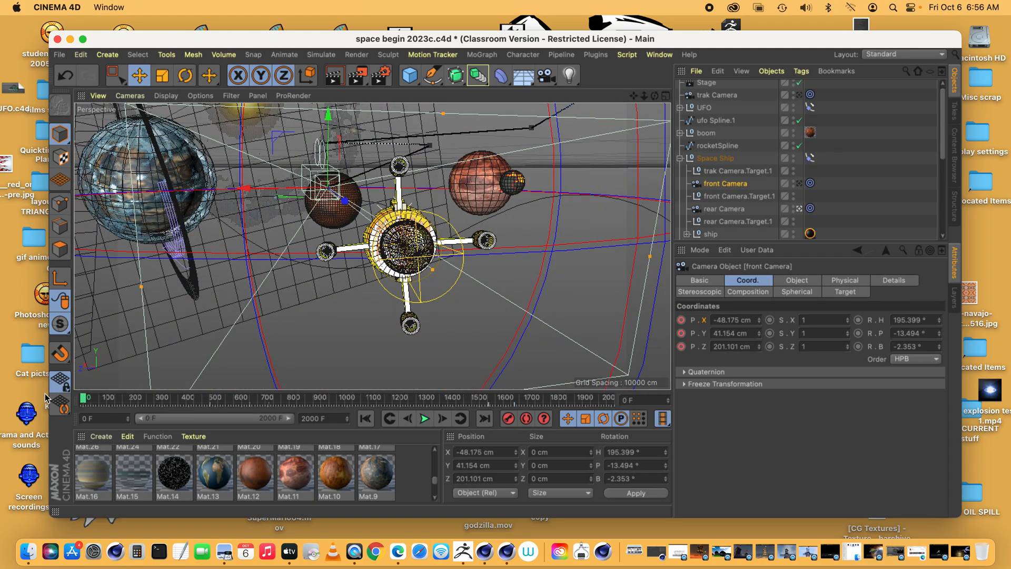
left_click(424, 419)
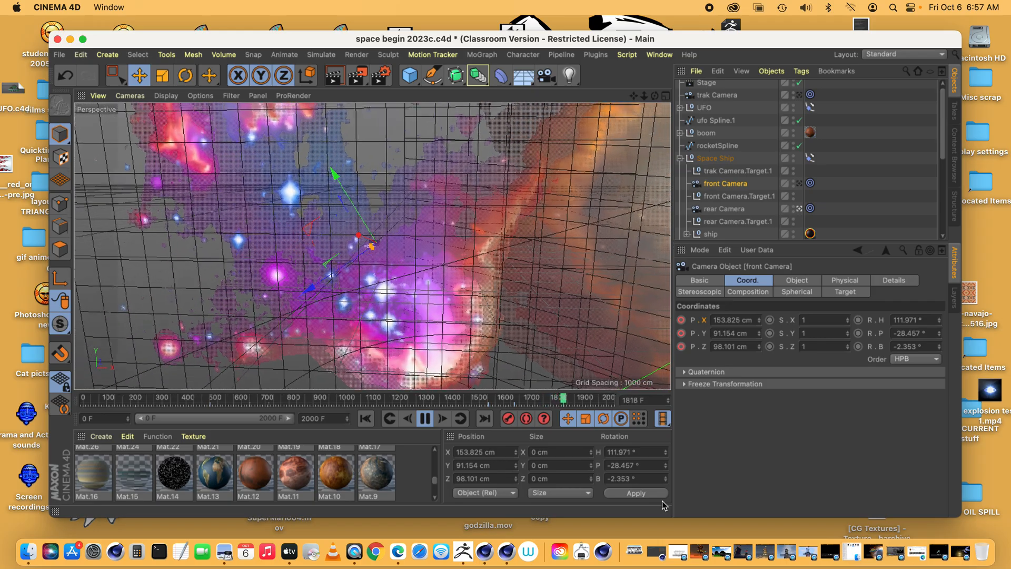
left_click(424, 420)
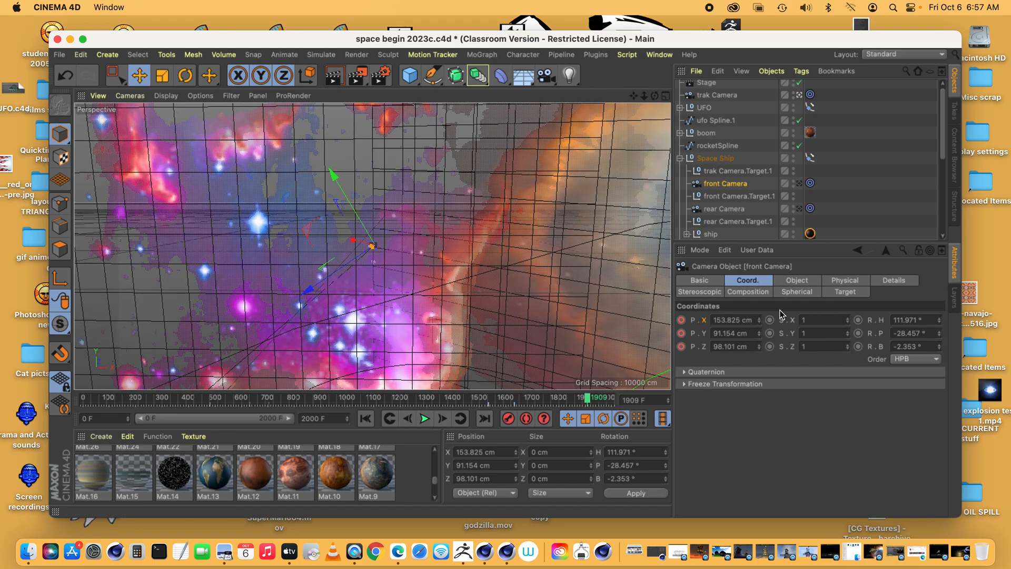
Open the render settings and set the output size to the 800 x 600 screen preset.
left_click(375, 73)
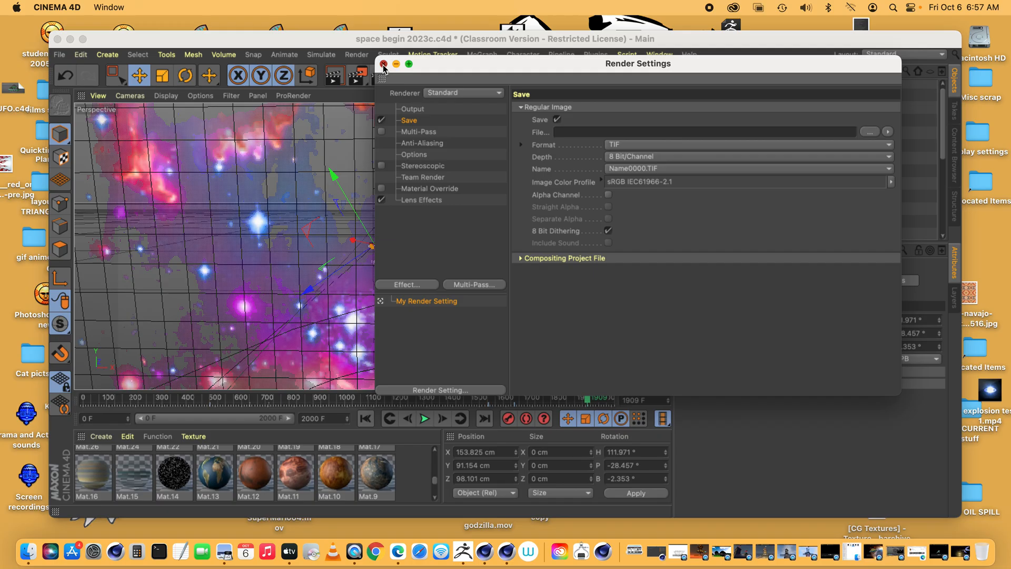
left_click(383, 63)
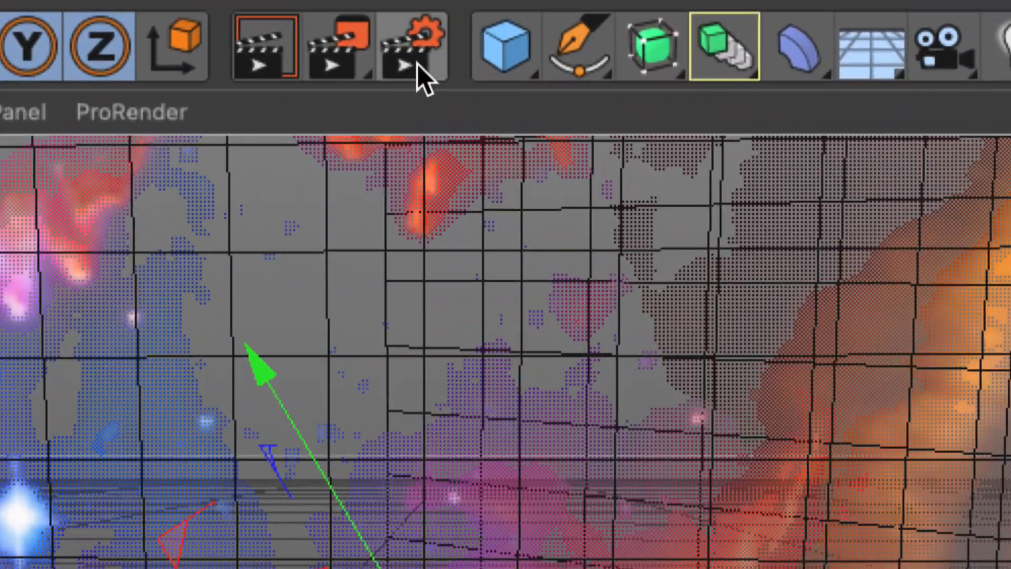
left_click(417, 64)
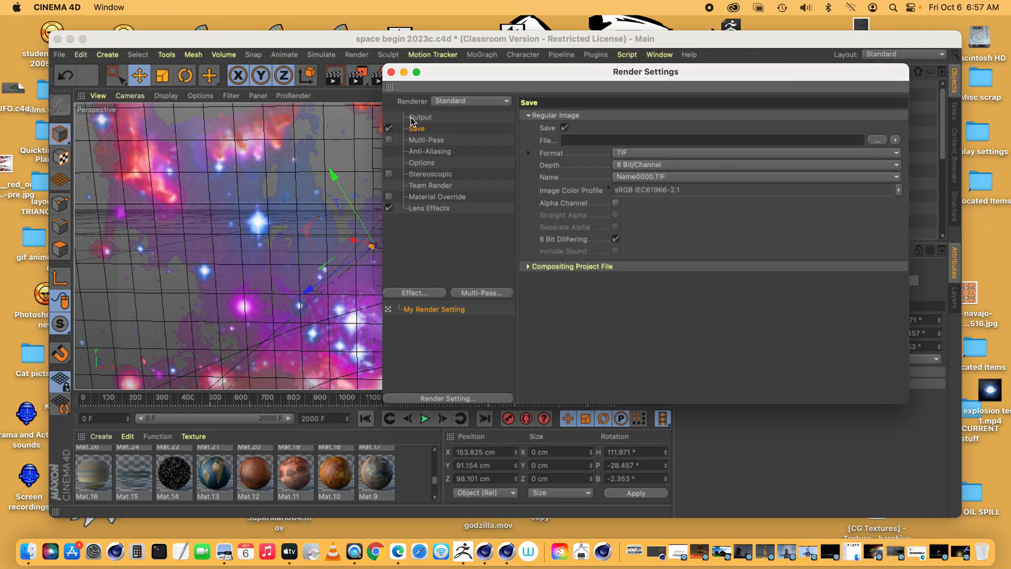
left_click(419, 117)
left_click(533, 117)
mouse_move(540, 128)
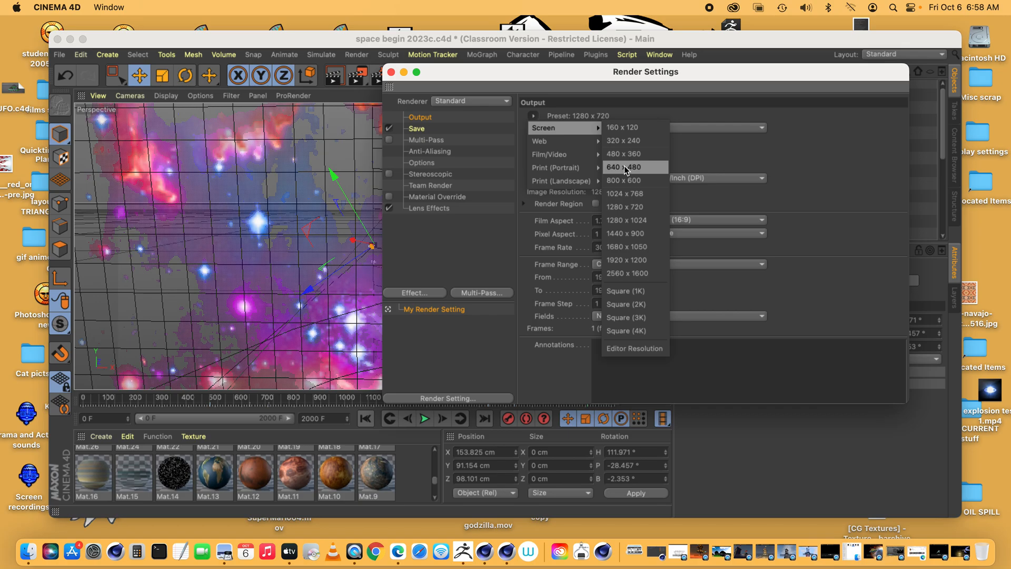
left_click(624, 180)
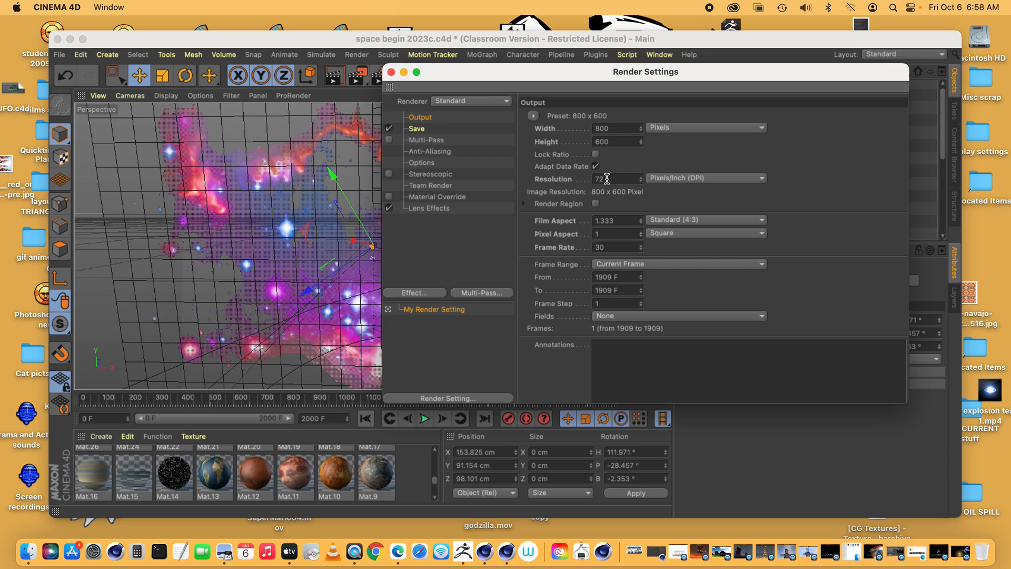
left_click_drag(615, 179, 579, 182)
left_click(678, 223)
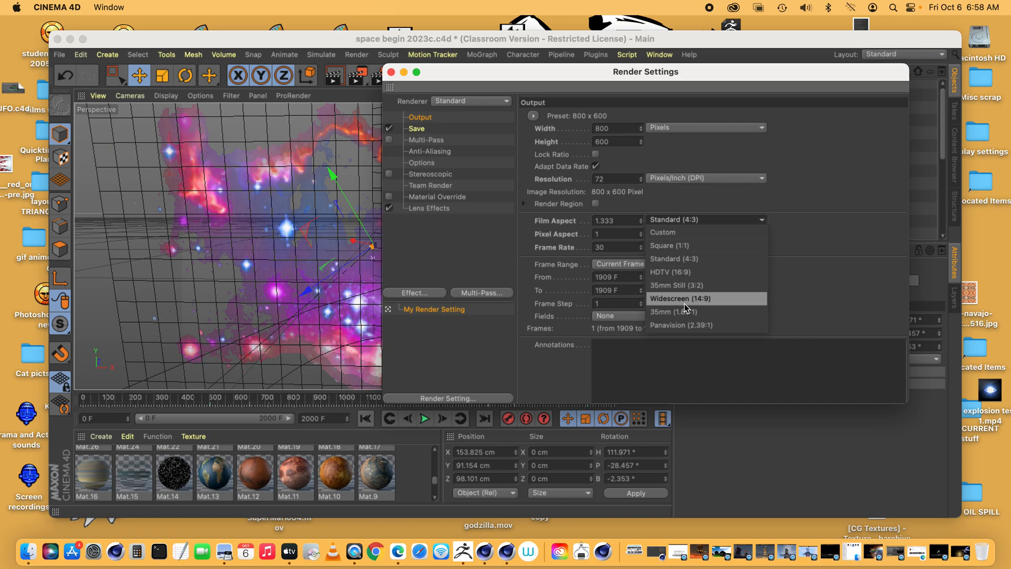
left_click(823, 253)
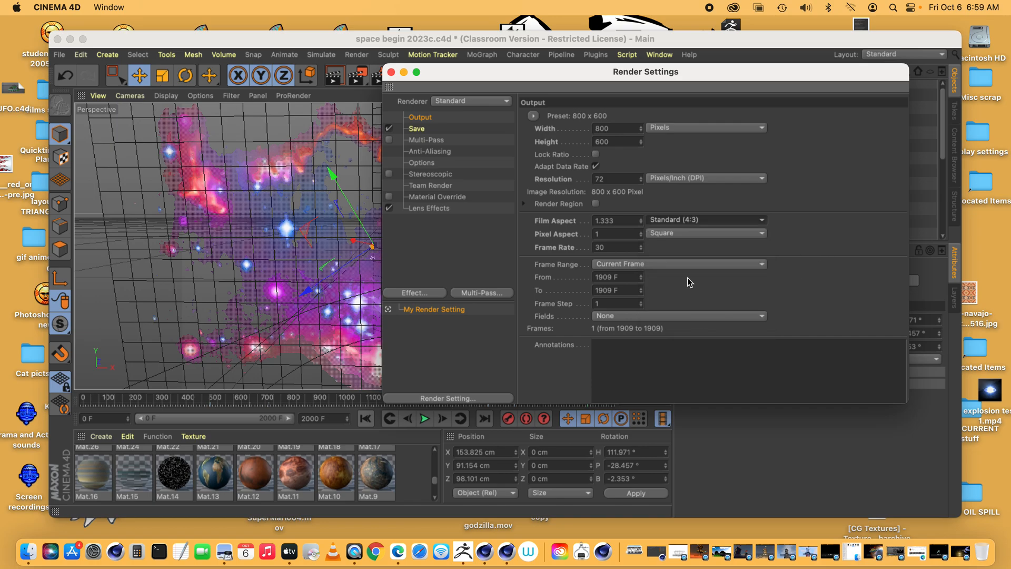
left_click(688, 218)
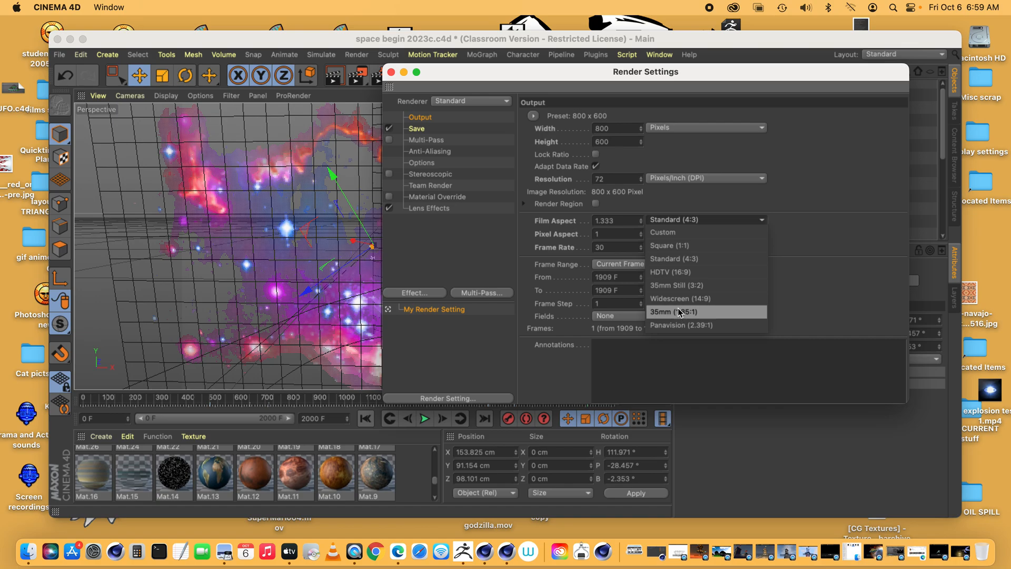
left_click(815, 277)
Set the render output's frame range to All Frames.
left_click_drag(571, 74, 526, 132)
left_click(629, 321)
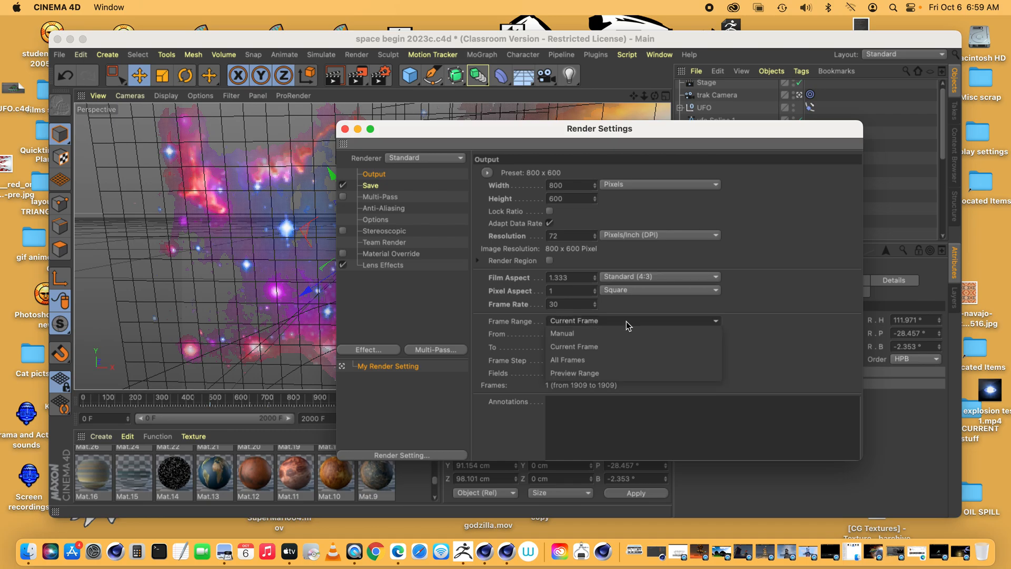
left_click(615, 365)
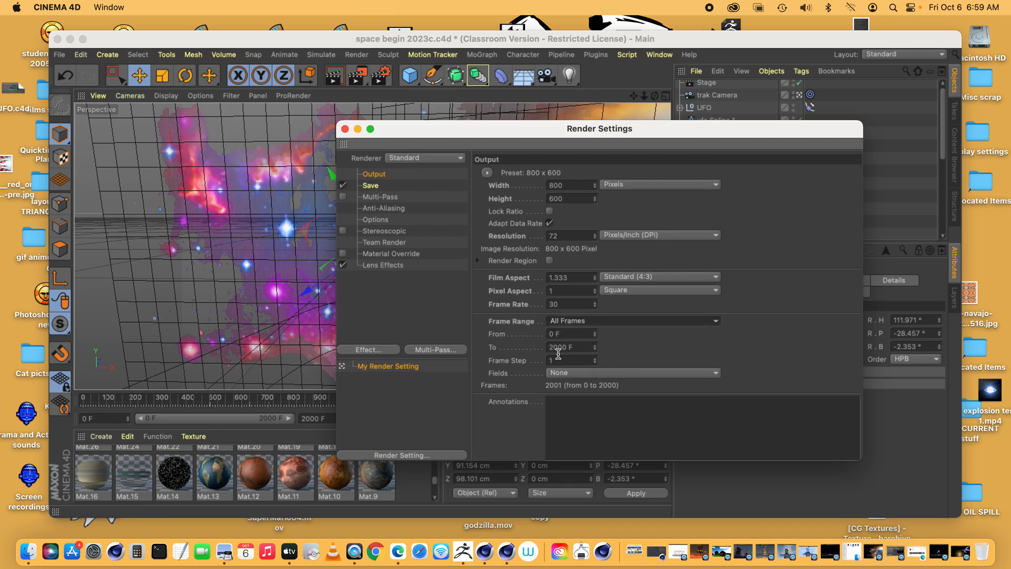
Set the render's save file on the Desktop, naming it with the creator's surname followed by "Space".
left_click(370, 185)
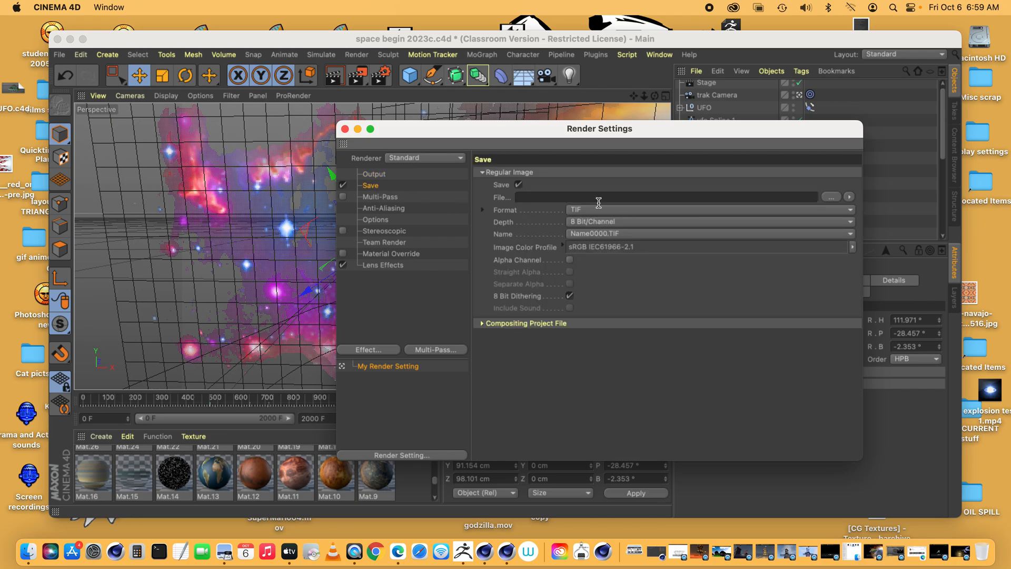
left_click(831, 197)
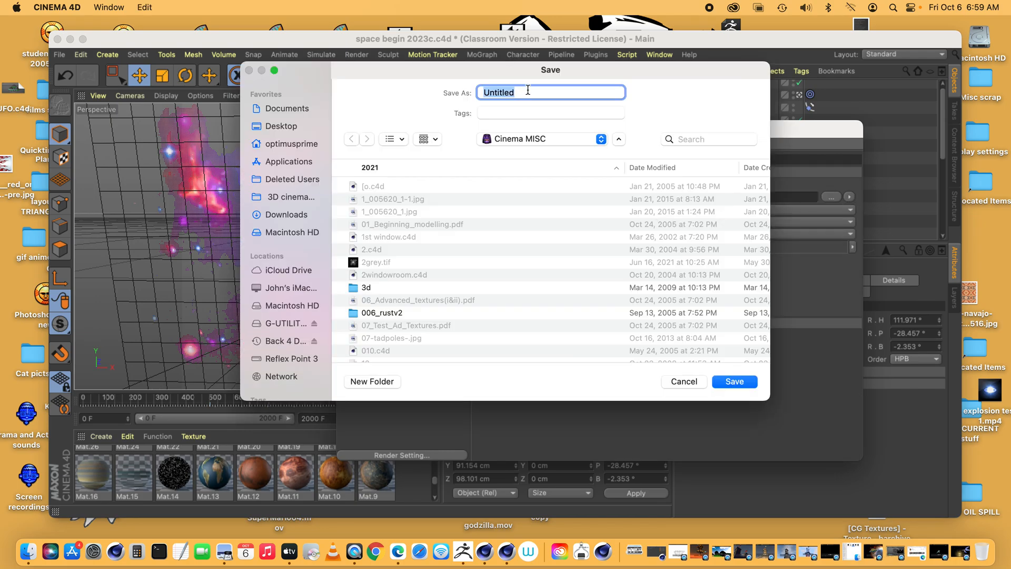
type("Dubin Sa")
key("BackSpace")
key("BackSpace")
key("BackSpace")
type("pace")
left_click(284, 128)
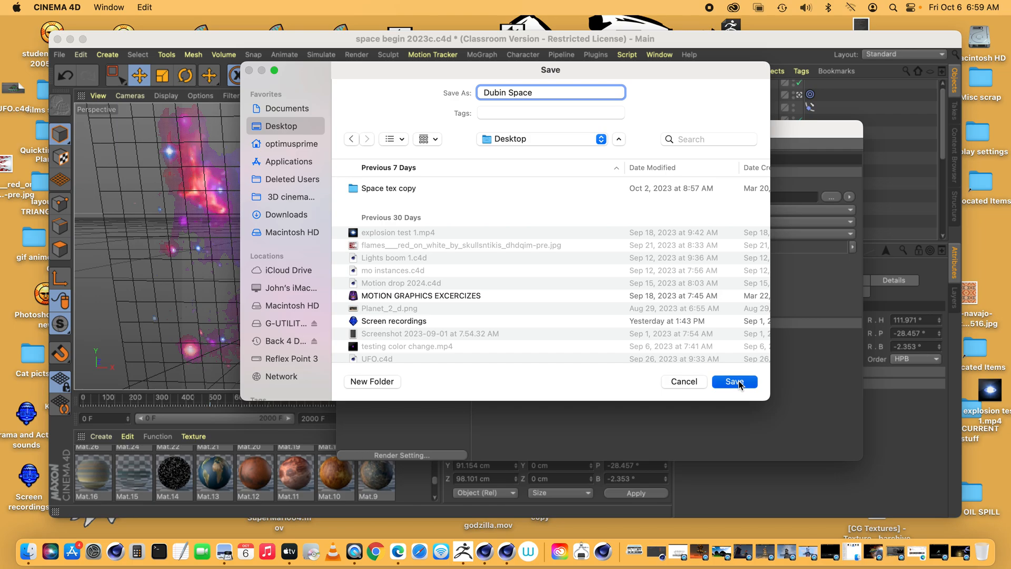
left_click(735, 382)
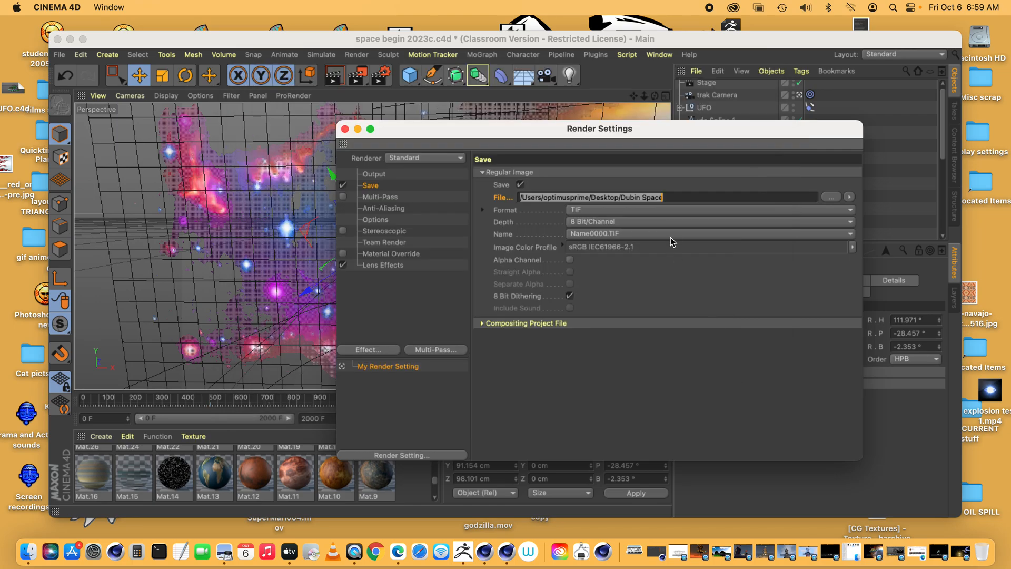
Set the render's save format to MP4 with Name.000 file naming and close the render settings.
left_click(612, 211)
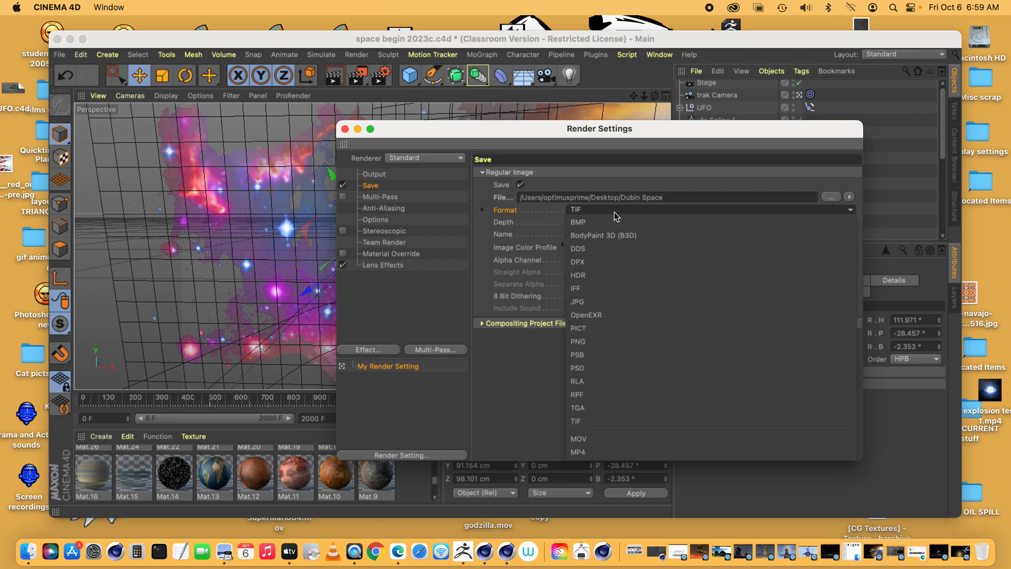
left_click(633, 450)
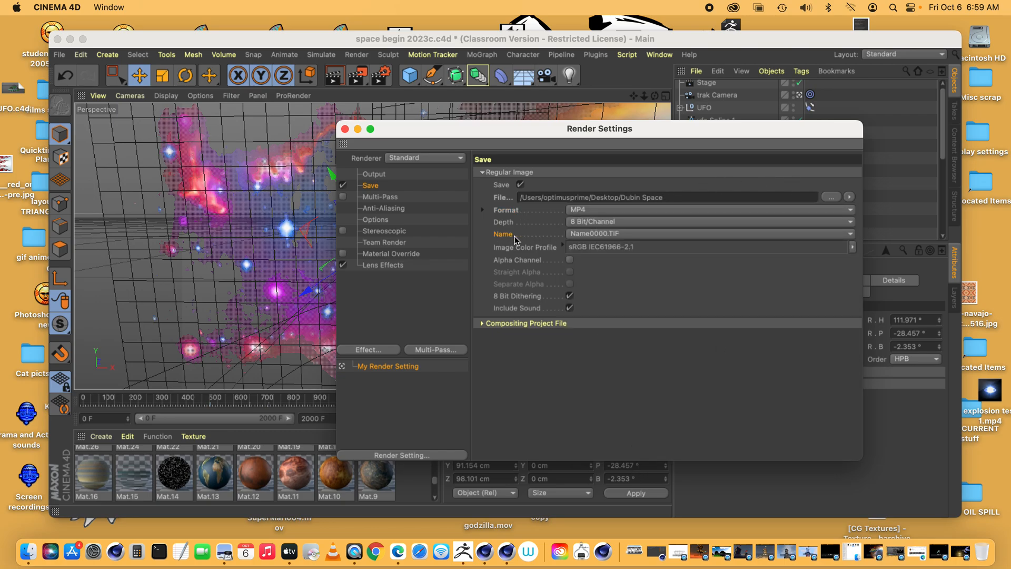
left_click(618, 234)
left_click(611, 313)
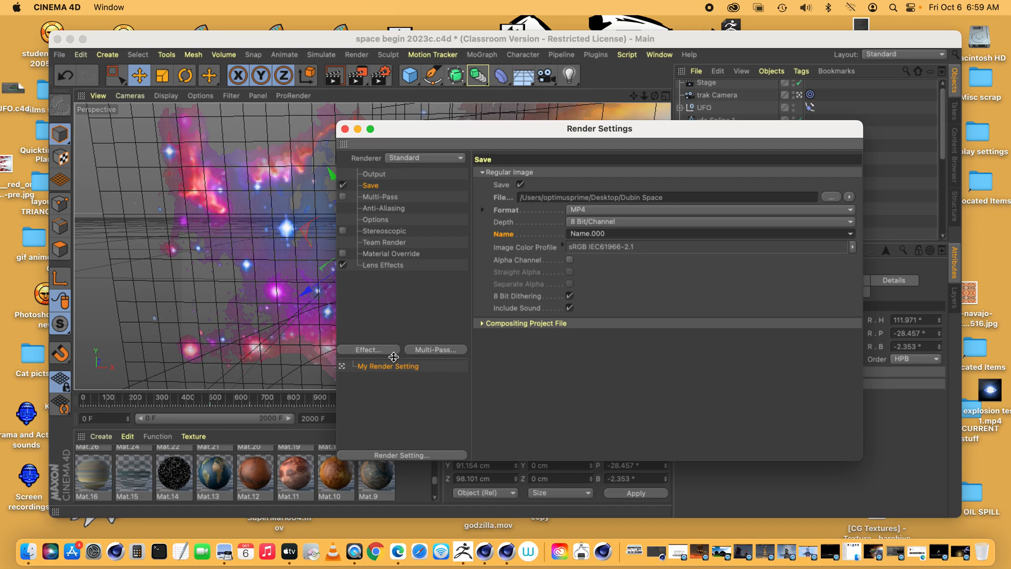
left_click(377, 353)
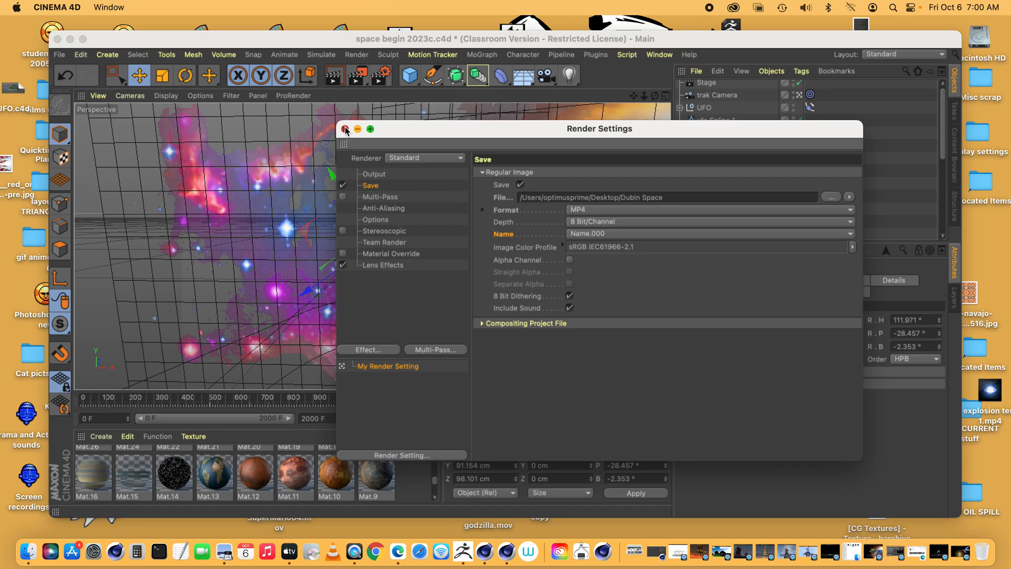
left_click(345, 129)
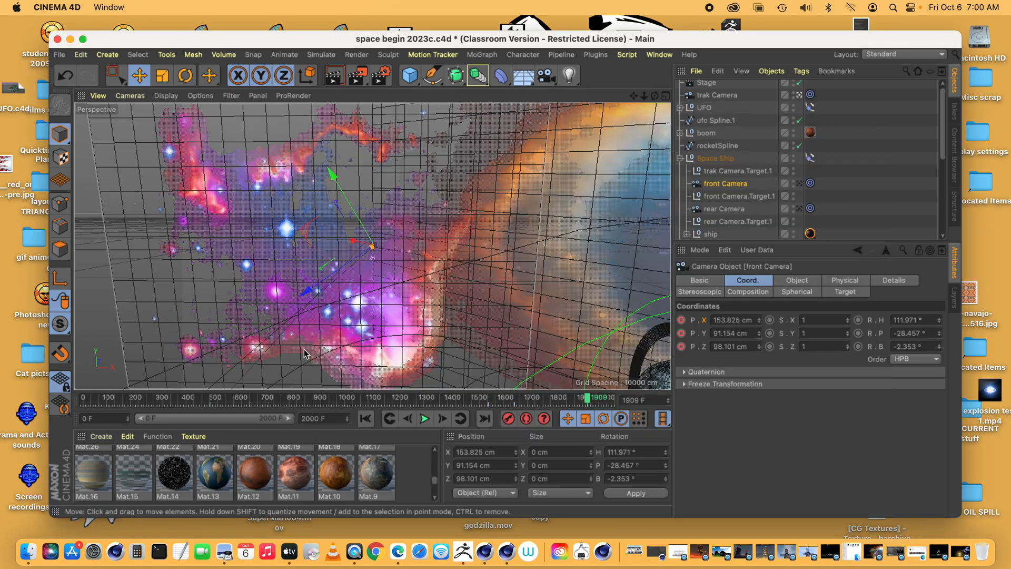
Test-render frame 335 in the viewport, continuing despite the missing Mat.22 texture.
left_click_drag(90, 401, 171, 402)
left_click(335, 76)
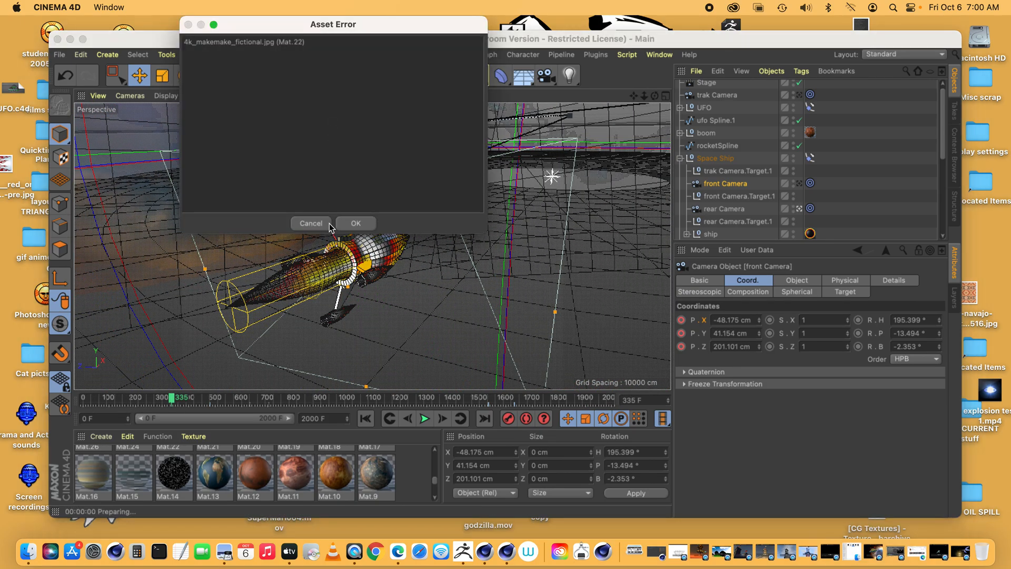
left_click(350, 224)
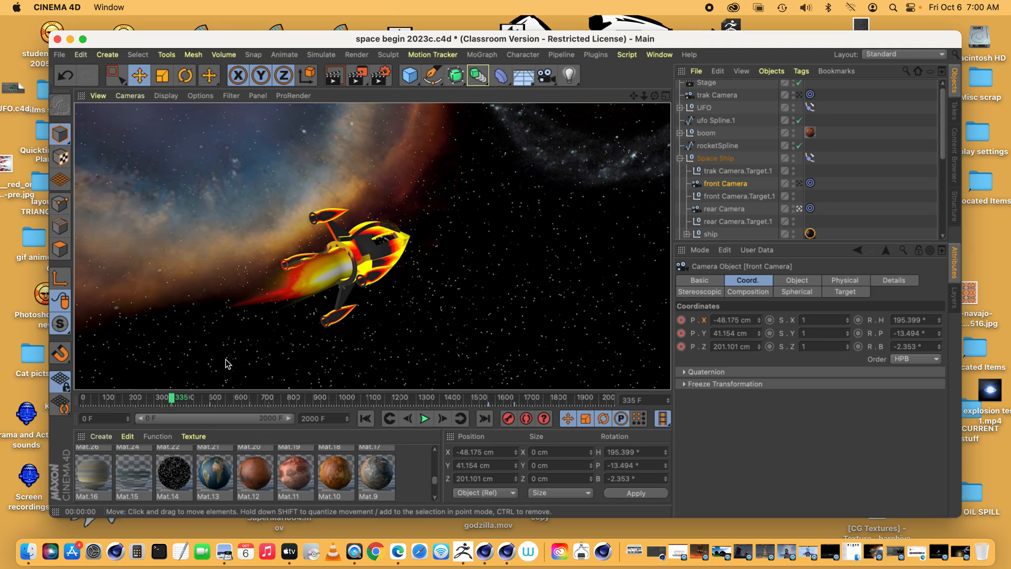
Test-render the spaceship scene around frame 652 in the viewport, continuing despite the missing texture.
left_click_drag(174, 401, 255, 402)
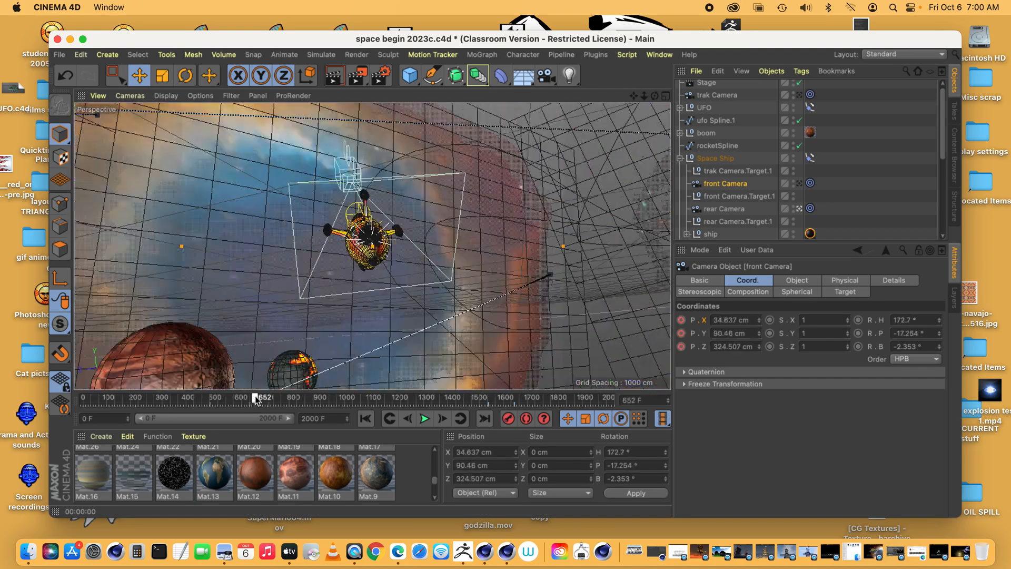
left_click(341, 78)
left_click(363, 224)
Test-render frame 934 in the viewport, continuing despite the missing texture.
left_click_drag(266, 401, 330, 402)
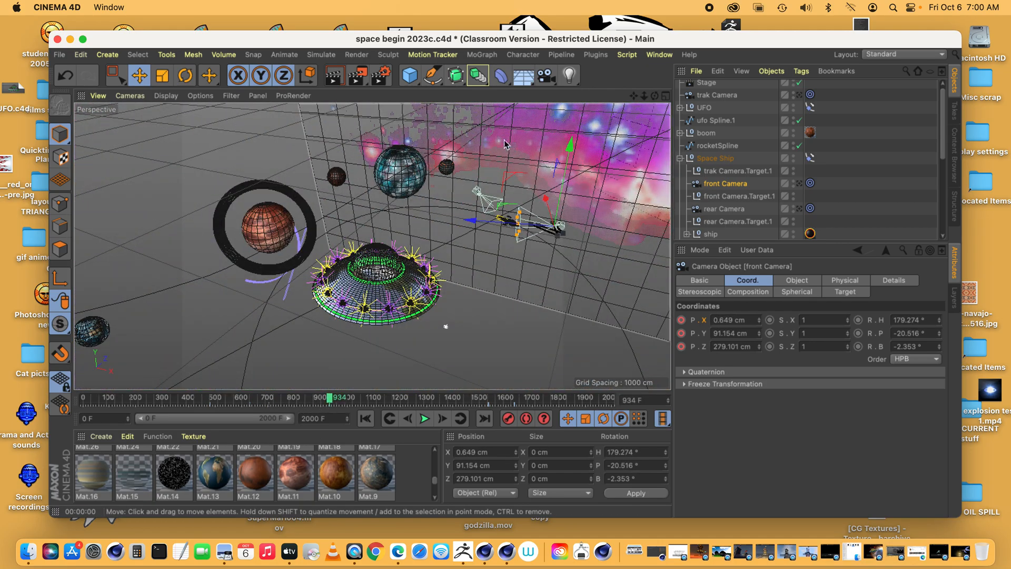
left_click(334, 75)
left_click(356, 224)
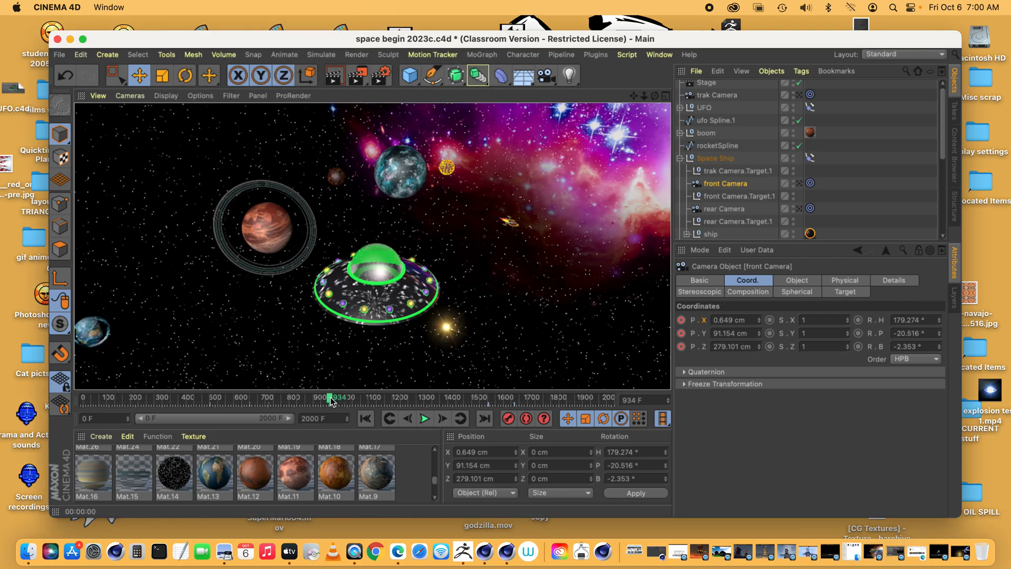
Test-render frame 1207 in the viewport, continuing despite the missing Mat.22 texture.
left_click_drag(330, 402, 401, 400)
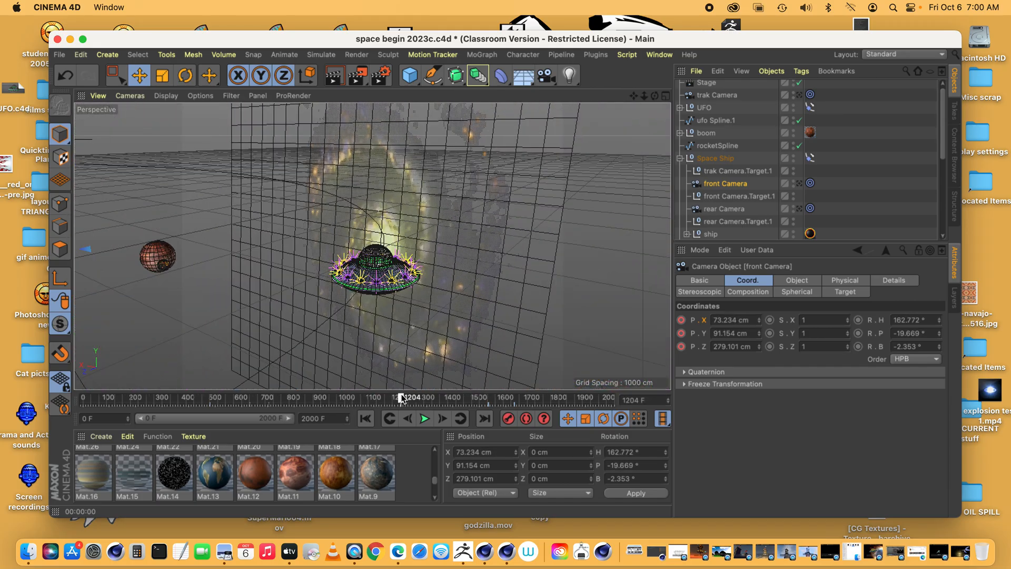
left_click(338, 76)
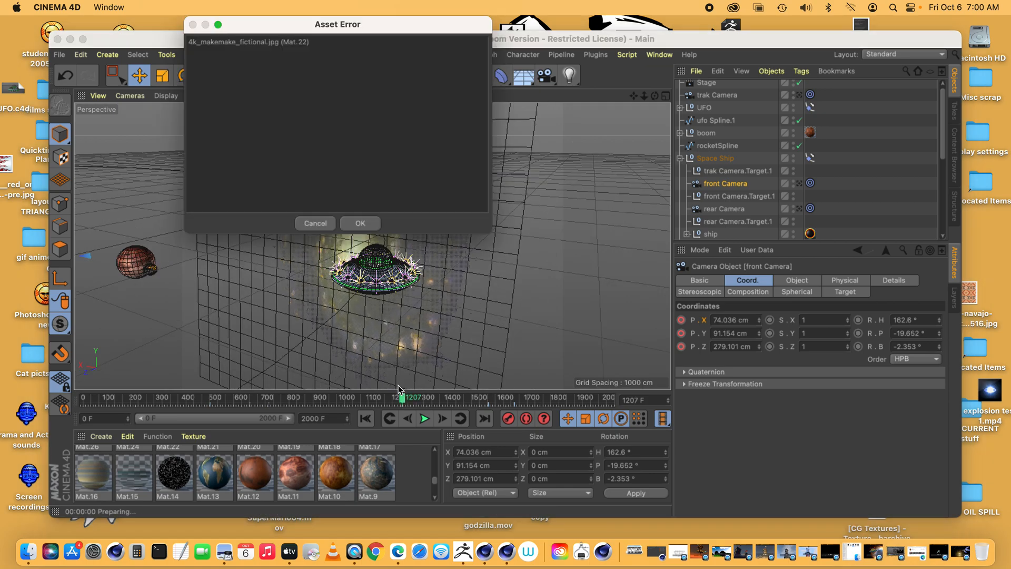
left_click(360, 223)
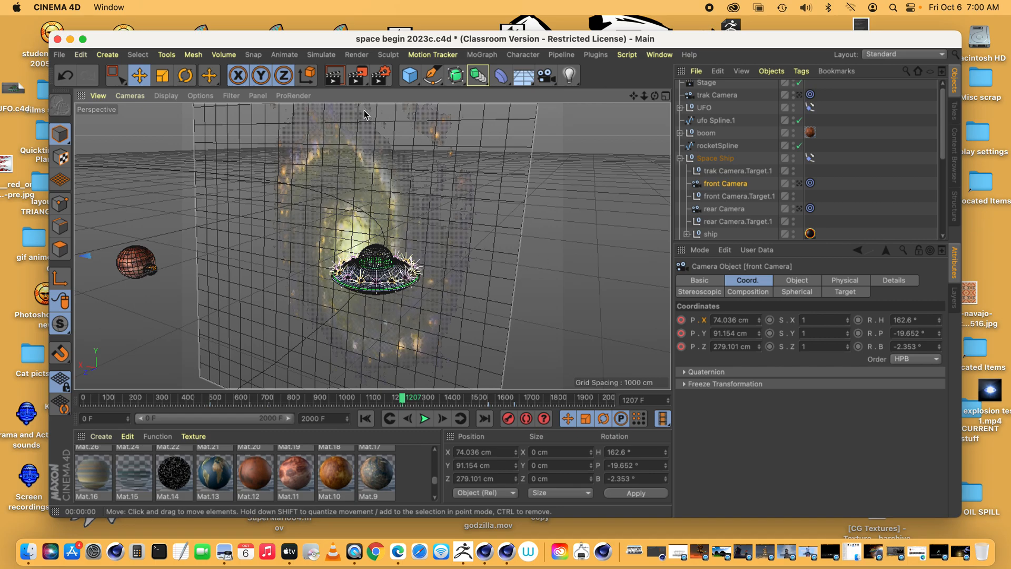
Render the animation to the Picture Viewer despite the missing Mat.22 texture, and stop the render partway by closing the viewer.
left_click_drag(303, 42, 299, 44)
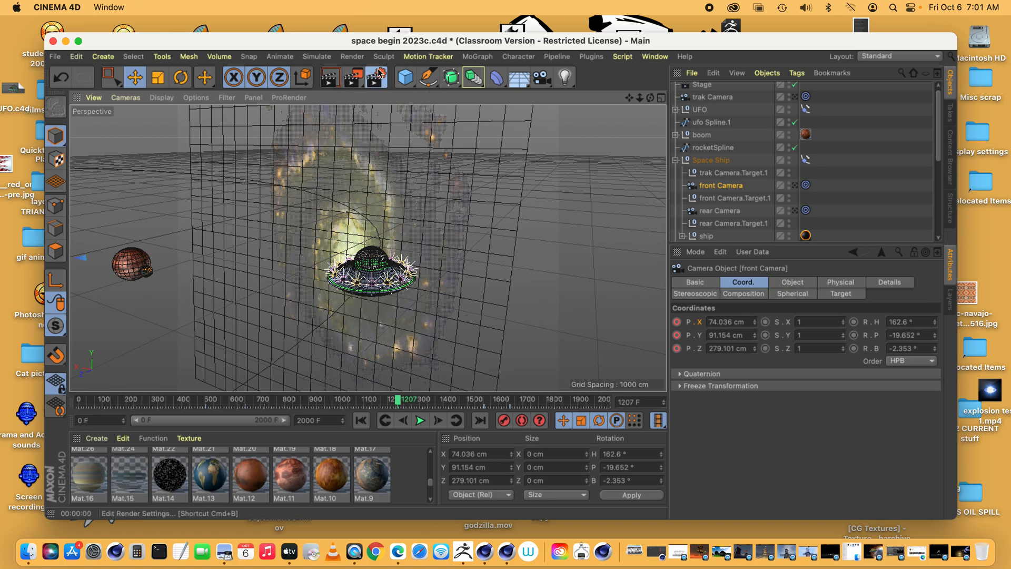
left_click(353, 81)
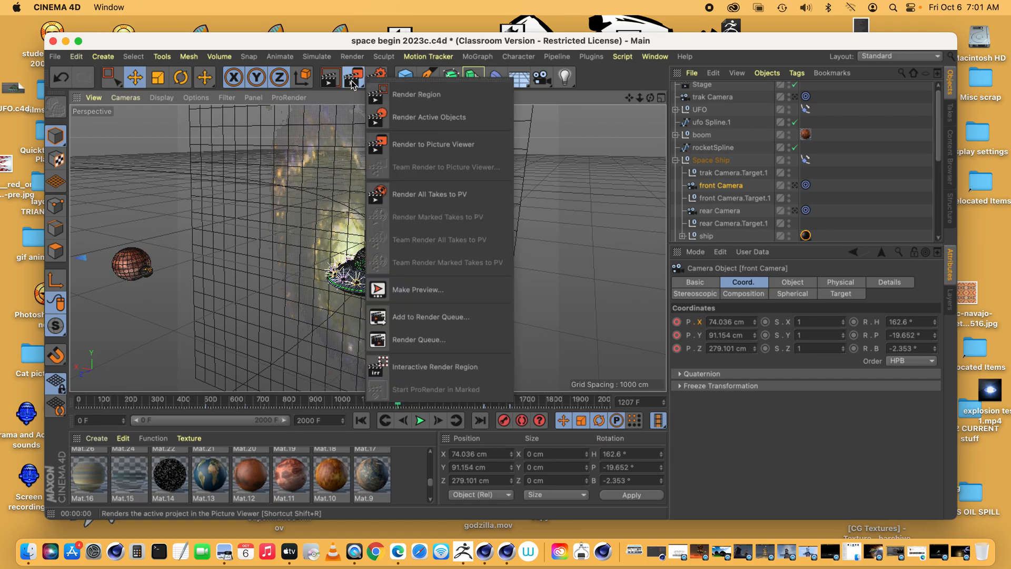
left_click(344, 91)
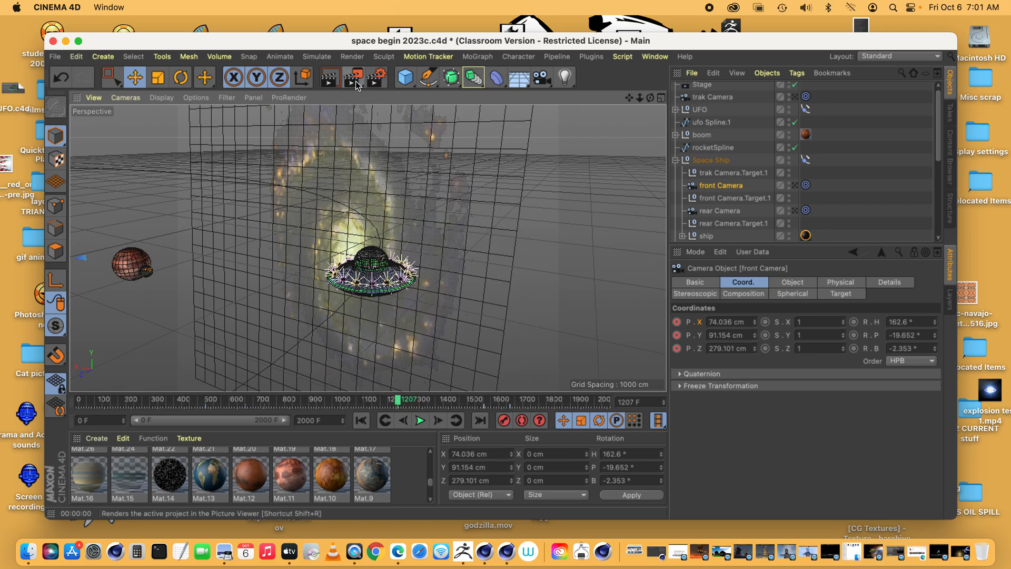
left_click(355, 81)
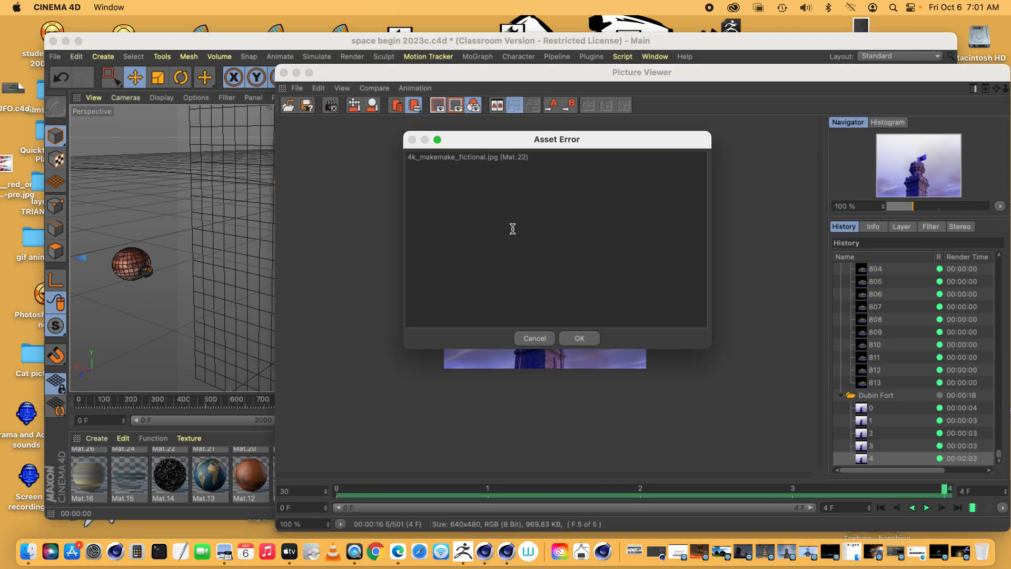
left_click(581, 337)
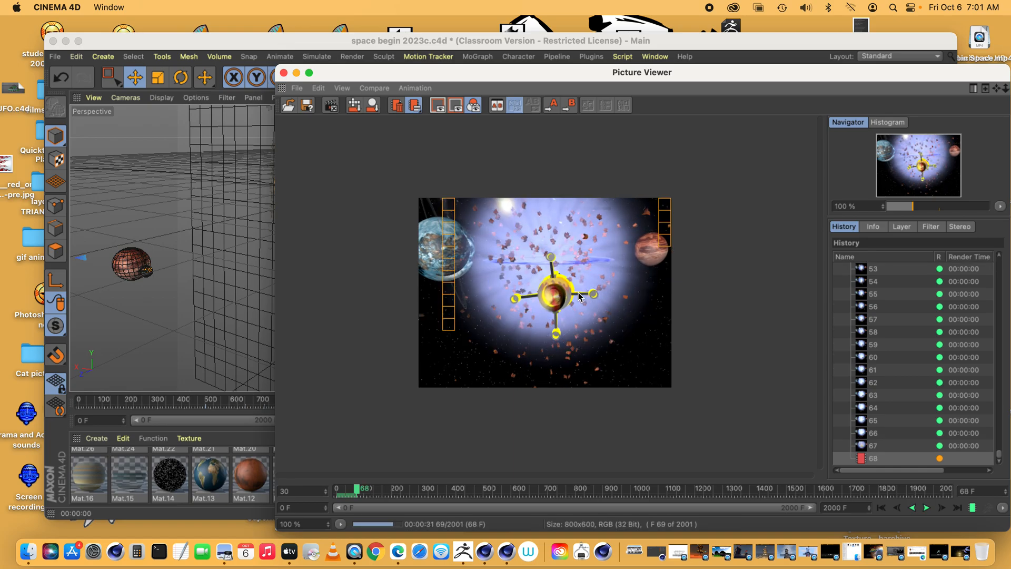
left_click(283, 73)
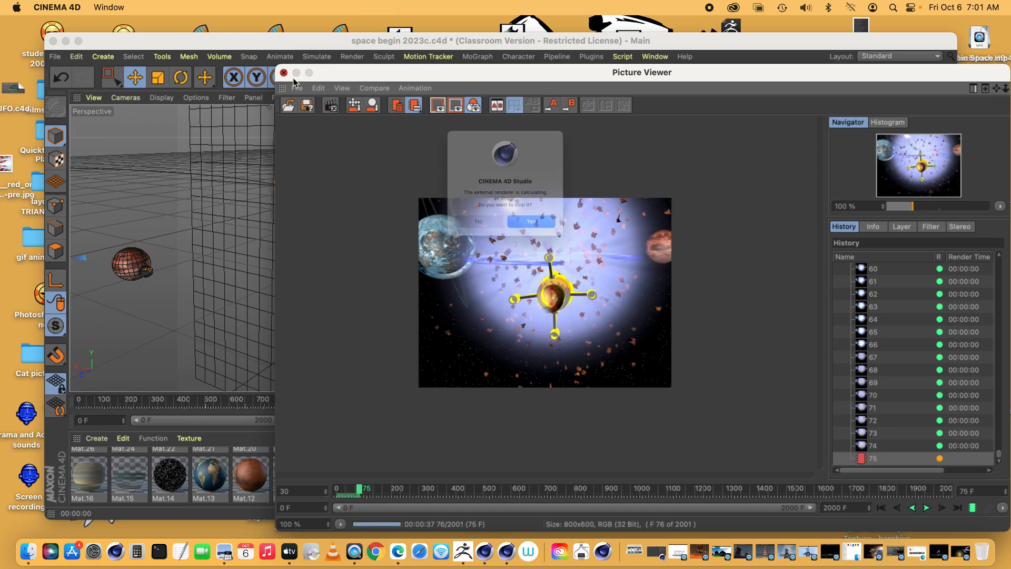
left_click(543, 238)
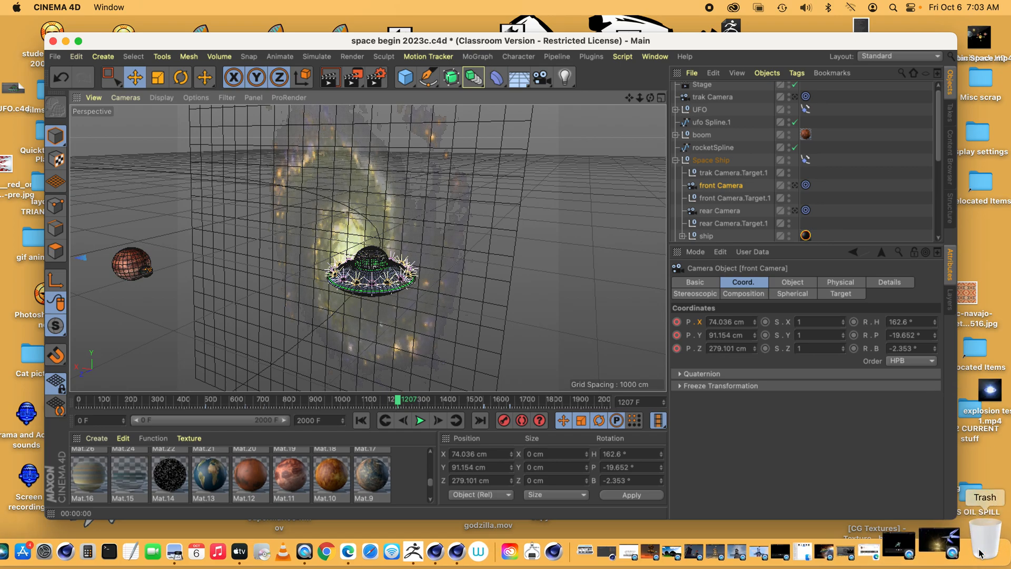
Switch to QuickTime Player to play the start of "finished space-desktop copy.mov", pause it and minimize its window.
left_click(931, 548)
left_click_drag(705, 248, 584, 107)
left_click(601, 316)
mouse_move(627, 388)
left_click(599, 318)
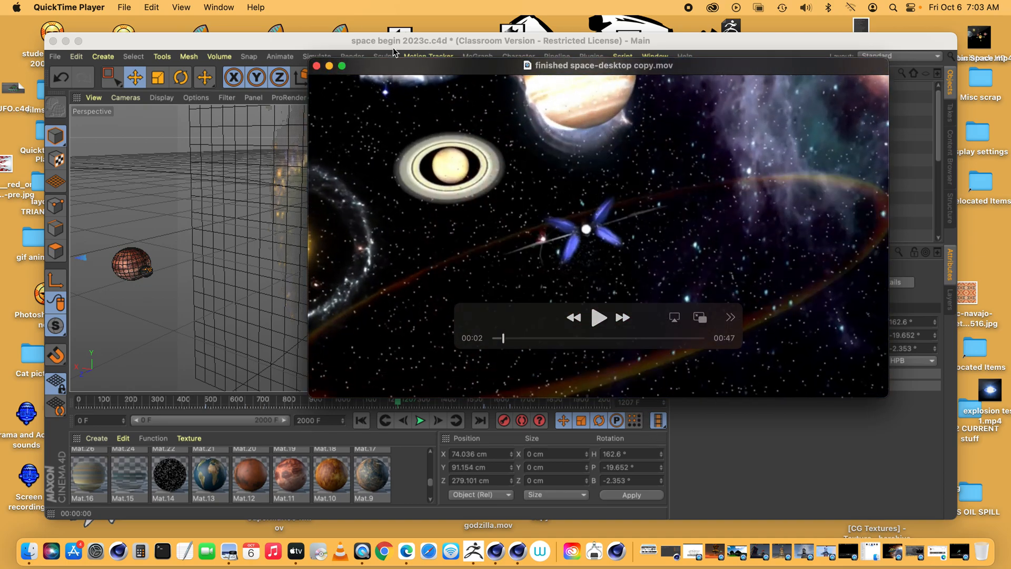
left_click(329, 65)
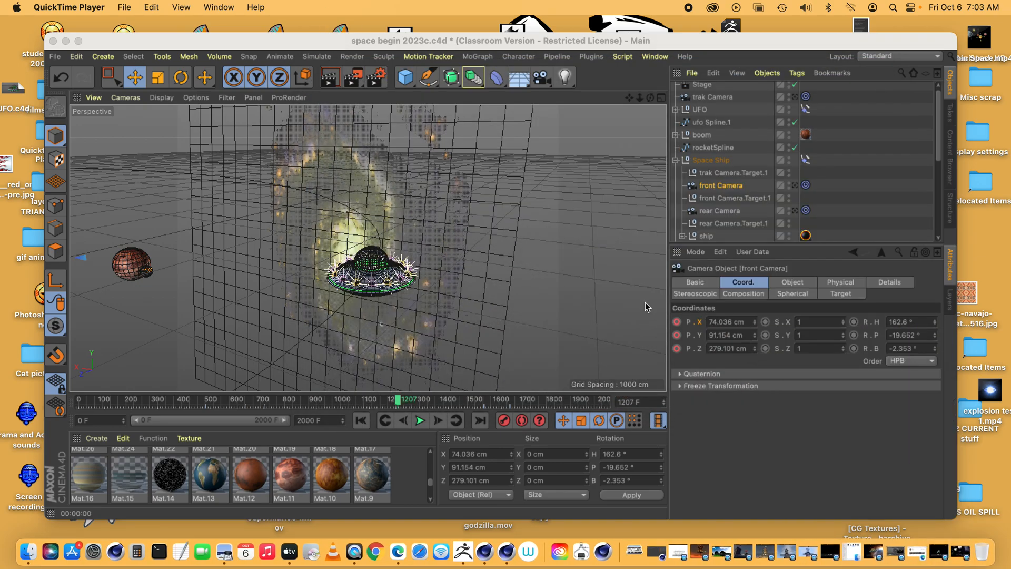